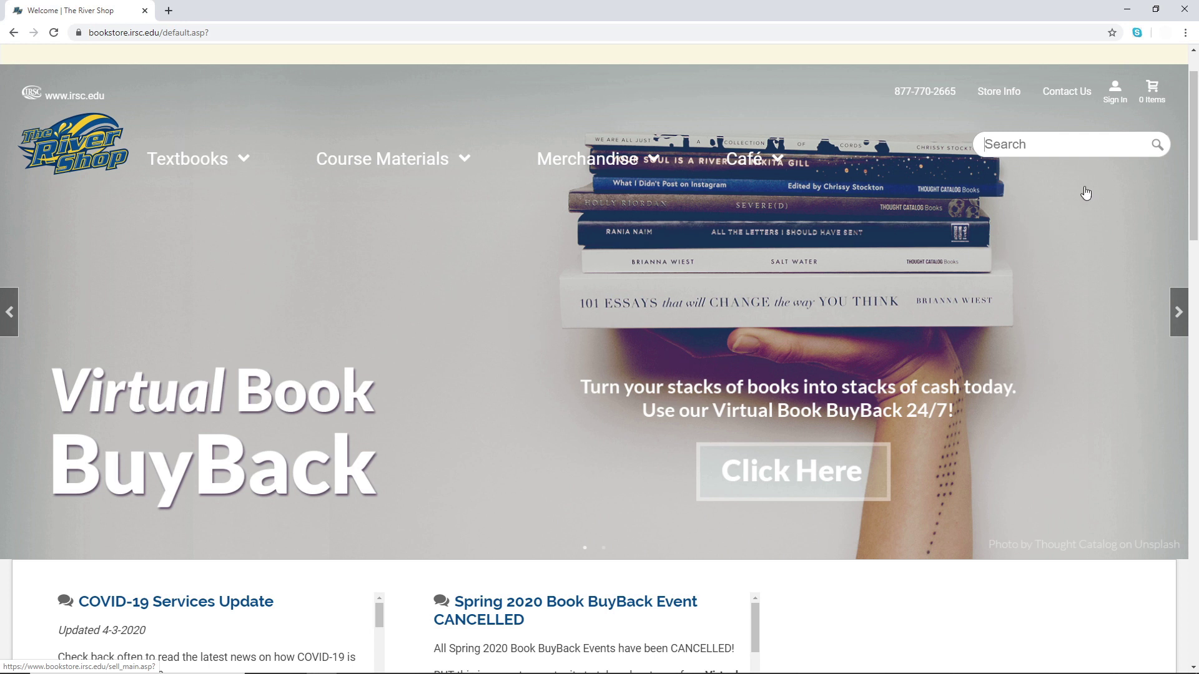
- Go to the sign-in page and choose to create a new store account
click(1116, 103)
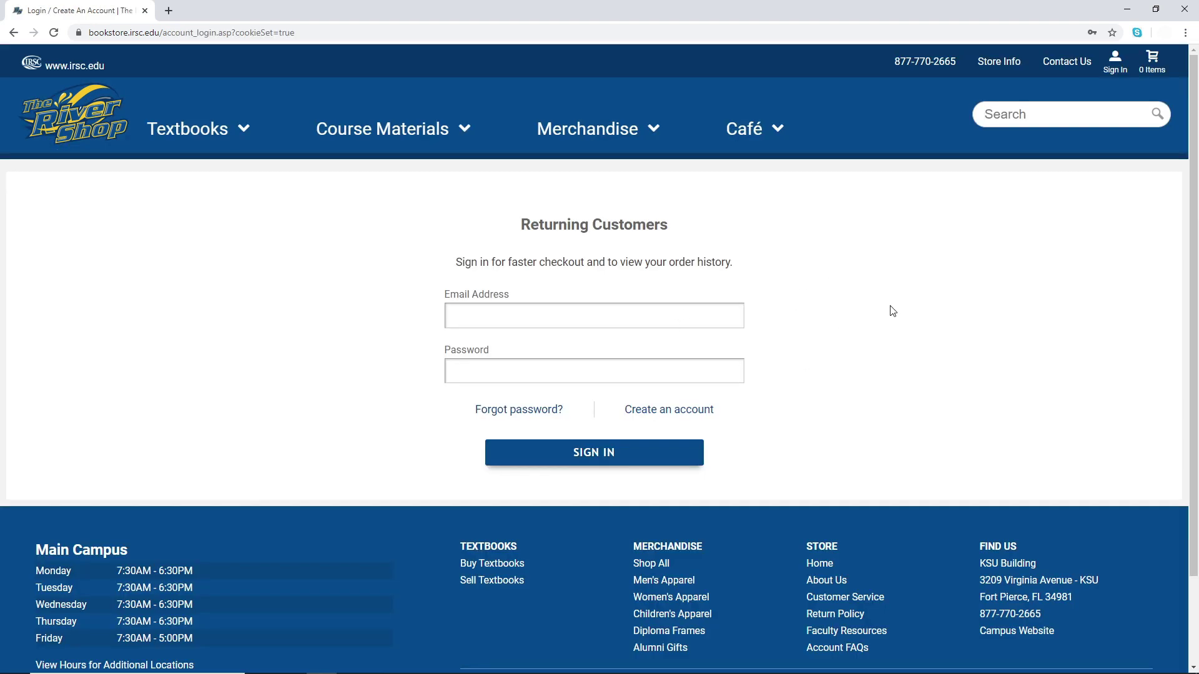
click(686, 417)
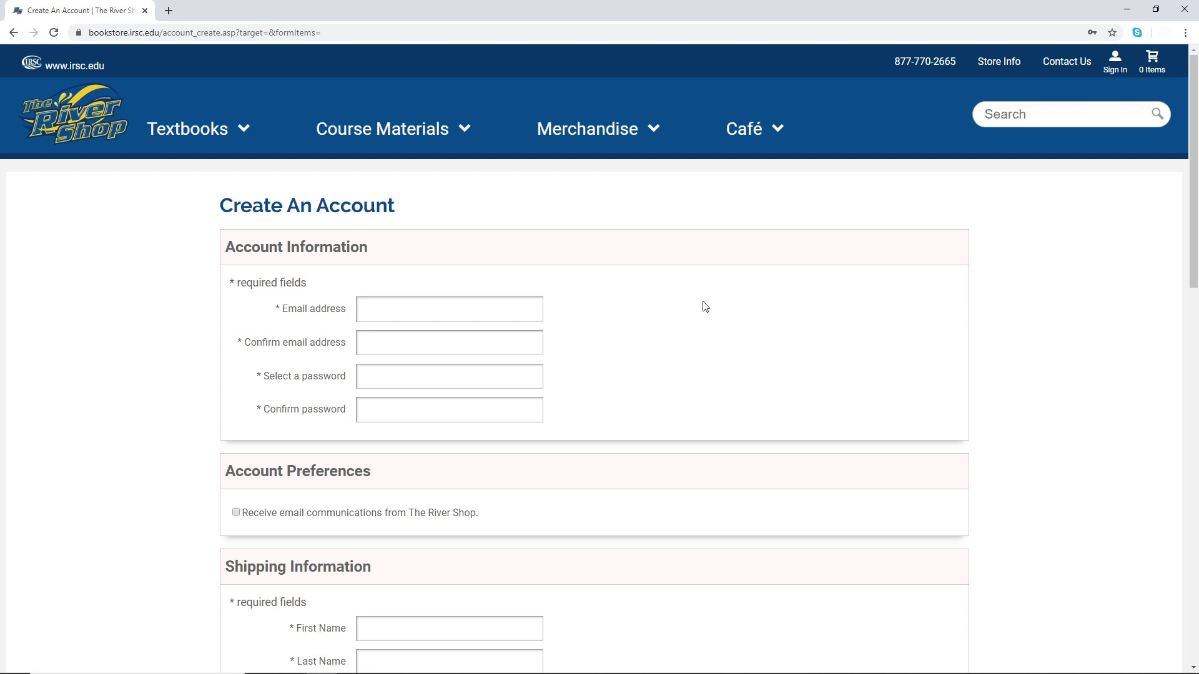
- Scroll through the account, shipping and billing fields down to CREATE MY ACCOUNT
scroll(624, 335, down, 1)
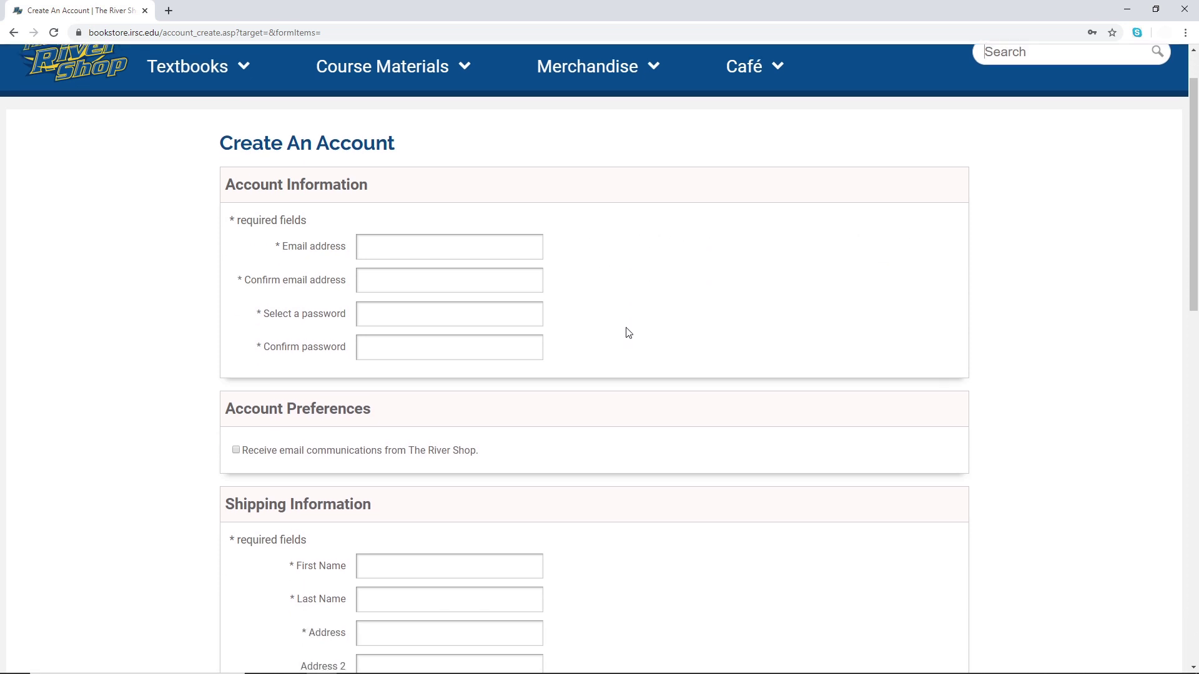
scroll(627, 287, down, 4)
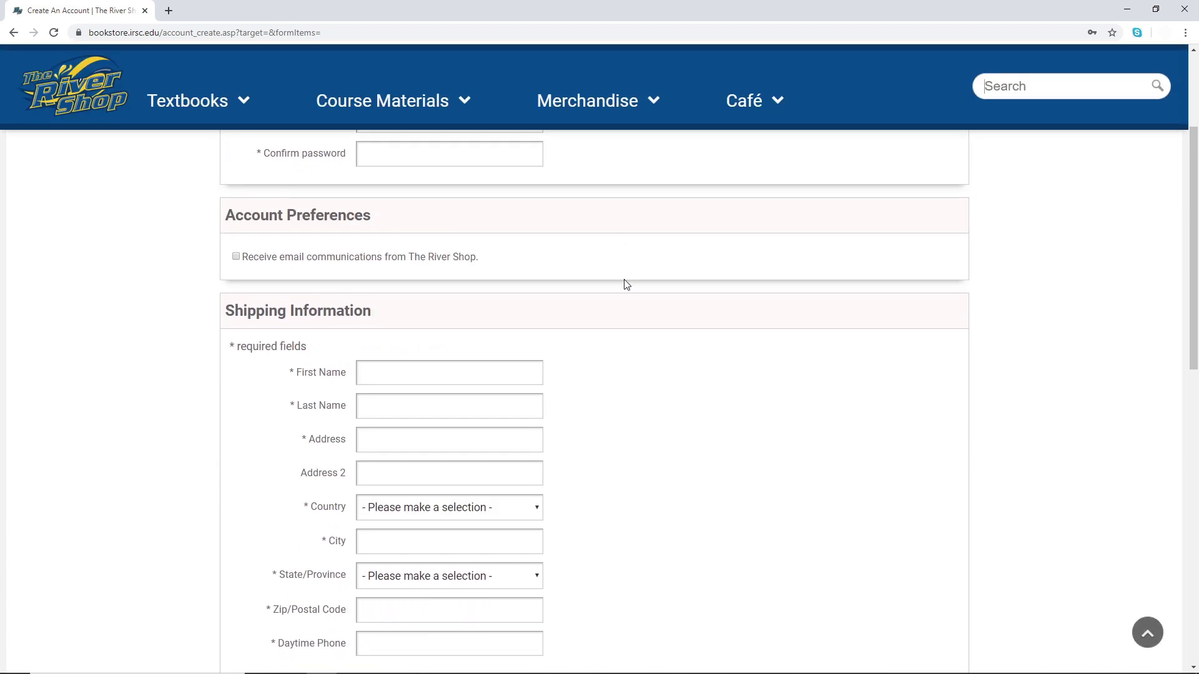
scroll(632, 300, down, 2)
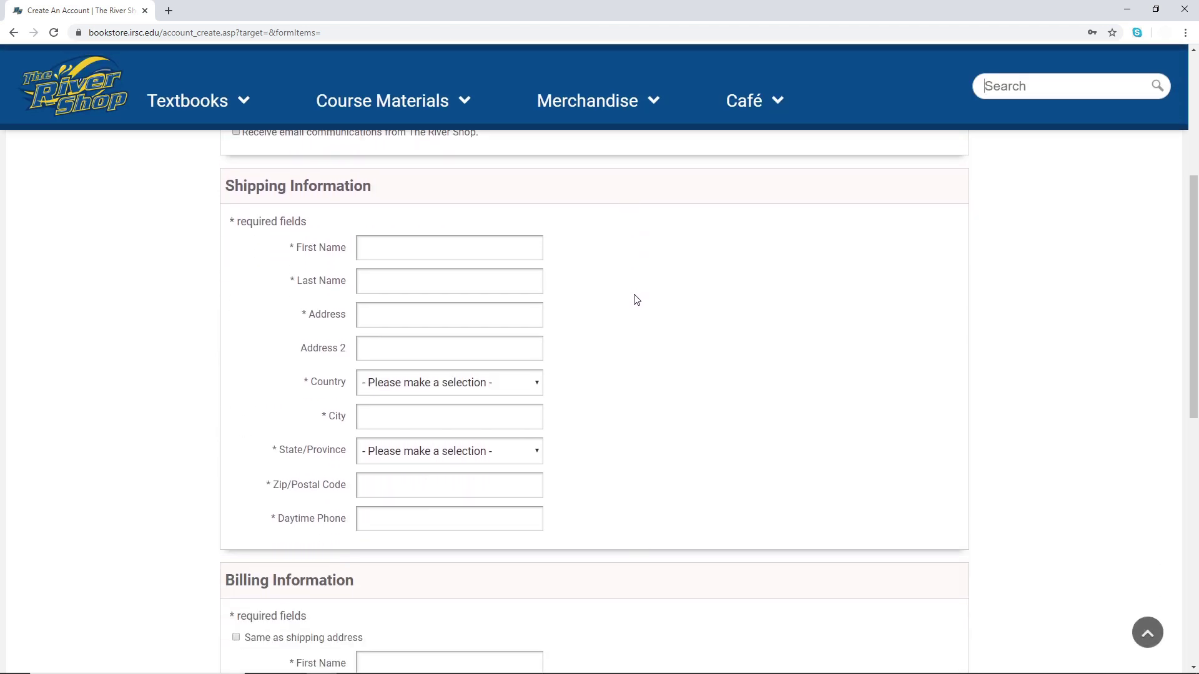
scroll(638, 298, down, 5)
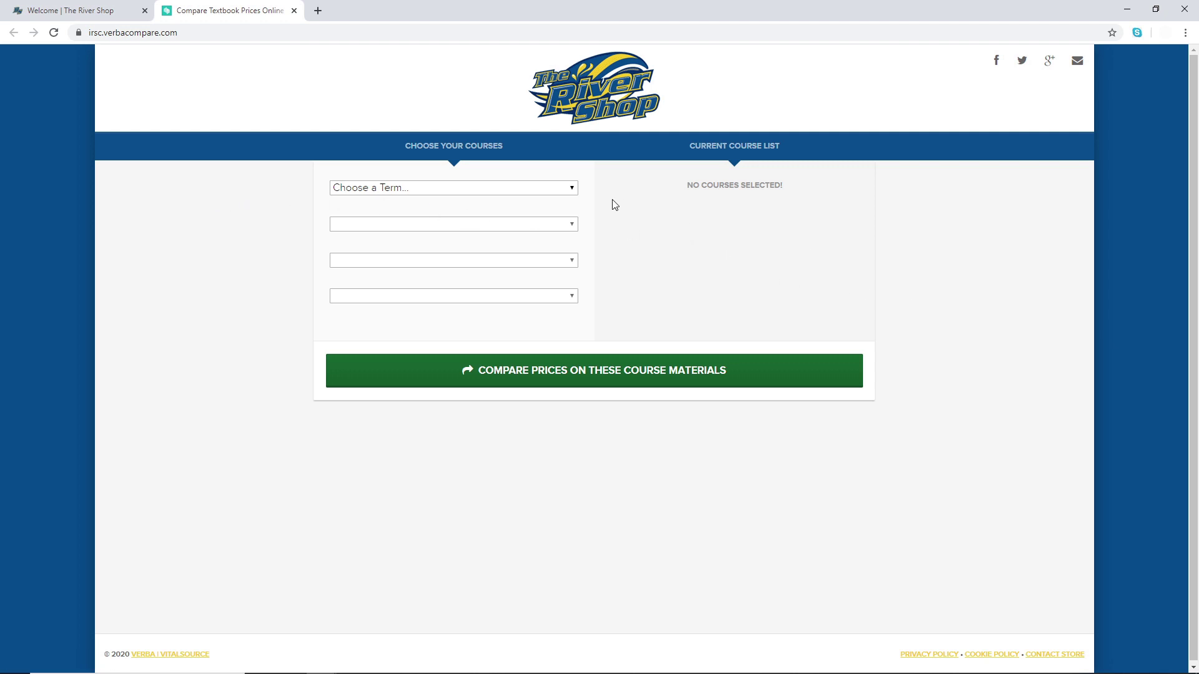
- Select SPRING 2020, ACG, ACG ACG2001, section 11-001, and compare prices for its materials
click(536, 194)
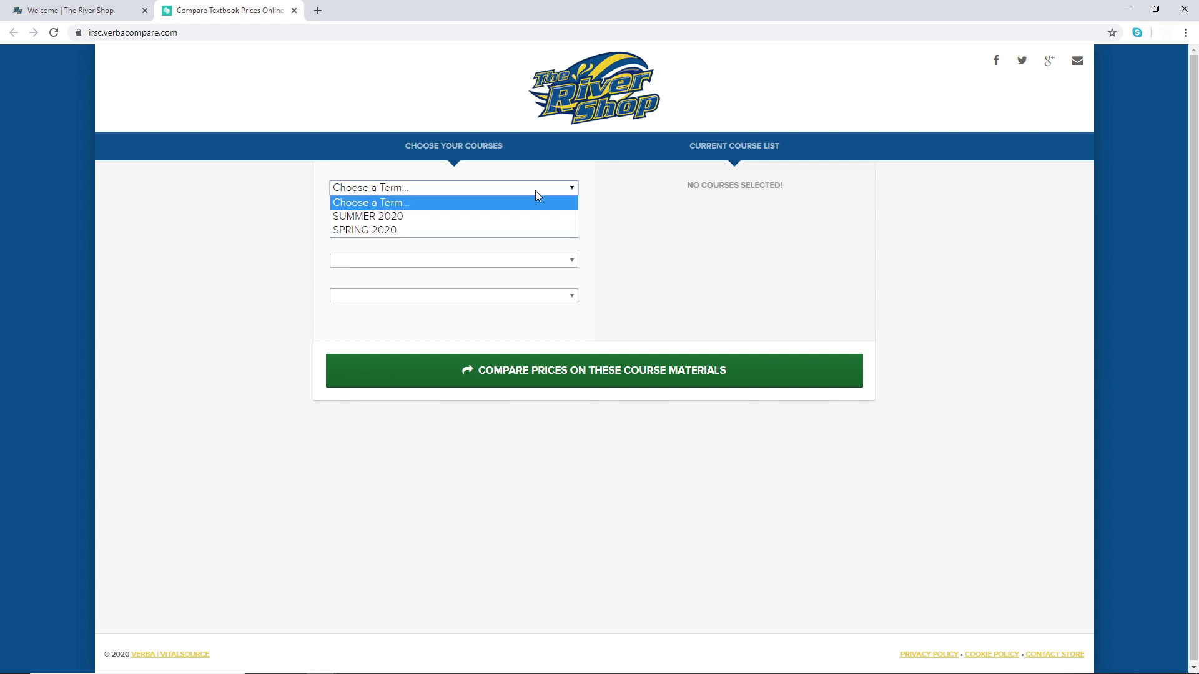
click(473, 230)
click(552, 225)
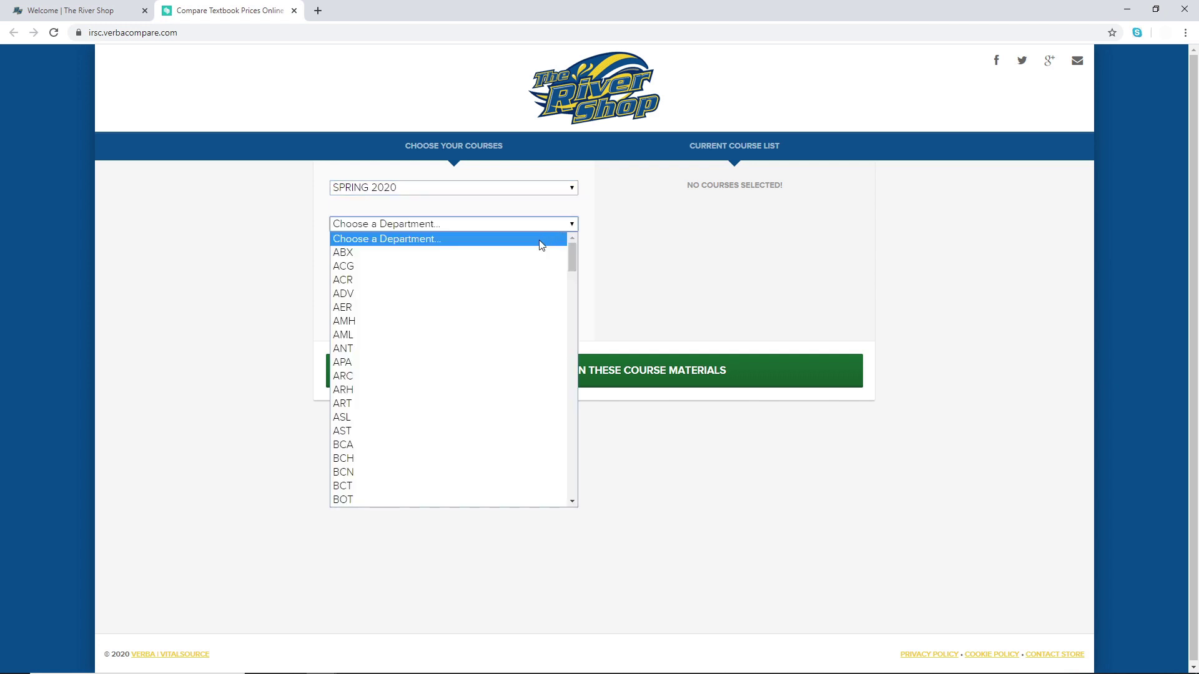
click(518, 268)
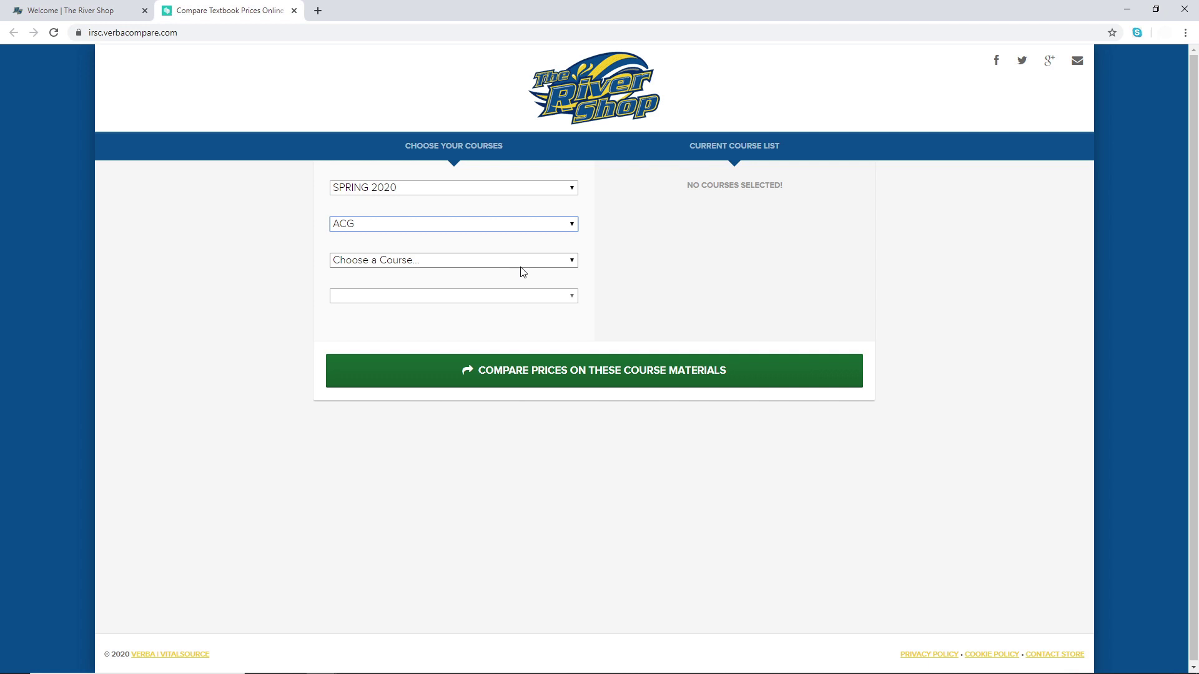
click(521, 265)
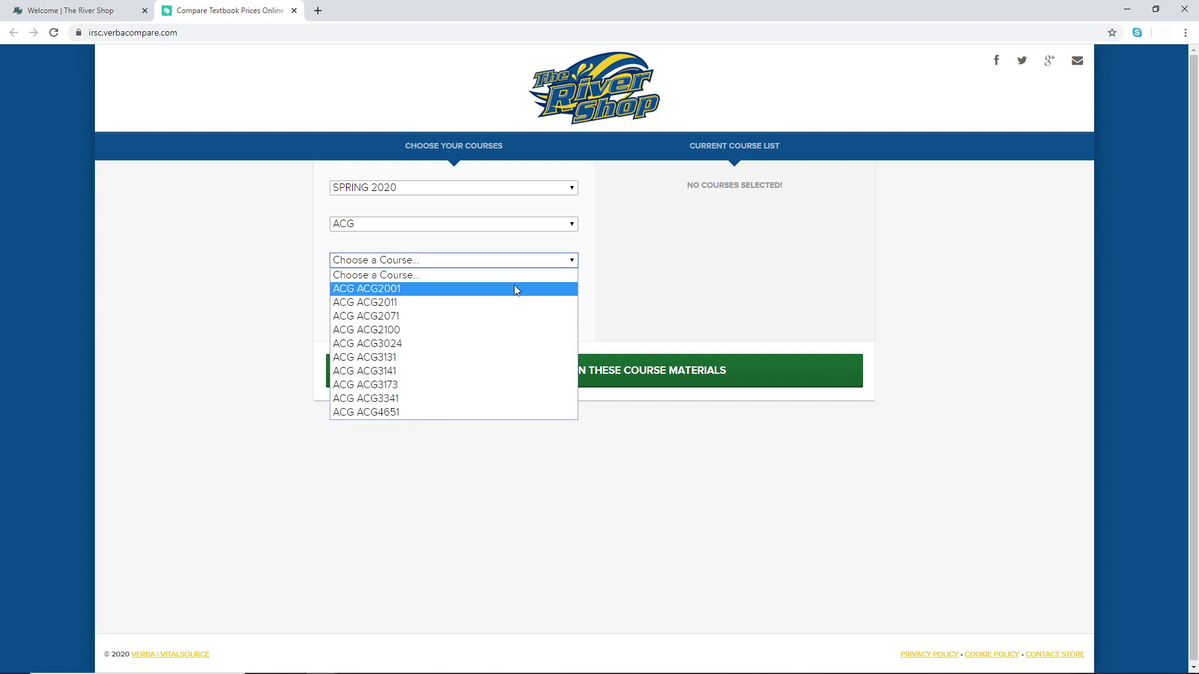
click(515, 289)
click(516, 296)
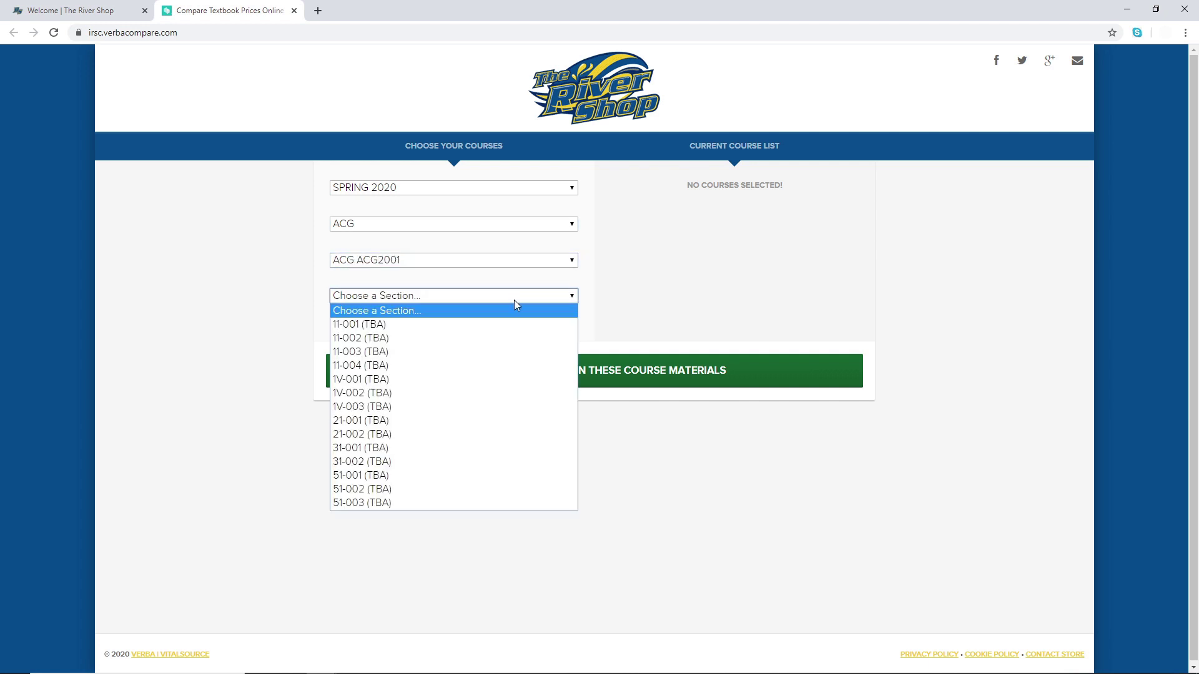
click(487, 324)
click(724, 382)
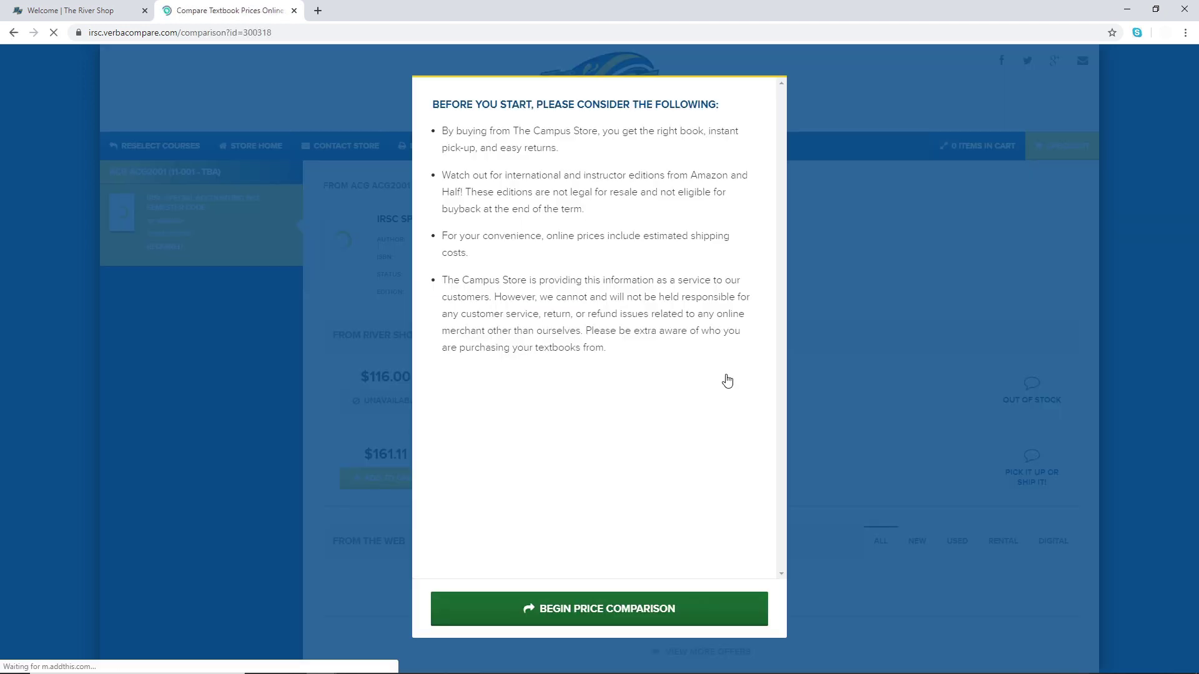
- Begin the comparison, add the $161.11 new copy to the cart, then remove it
click(711, 613)
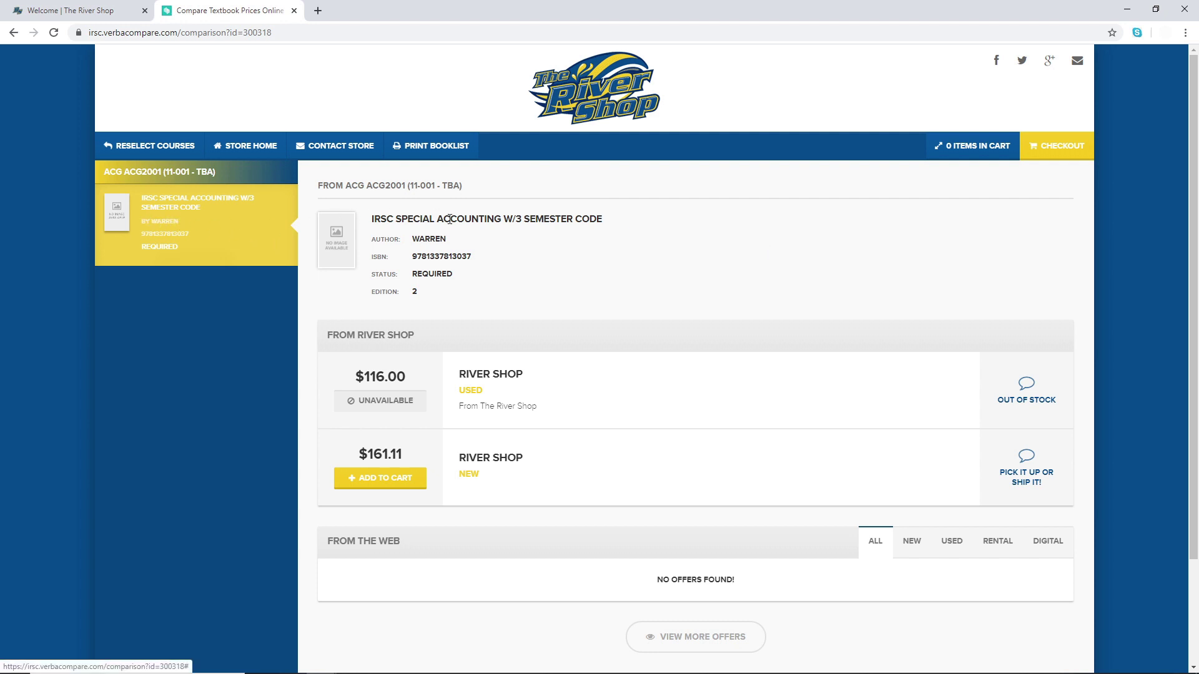
click(401, 483)
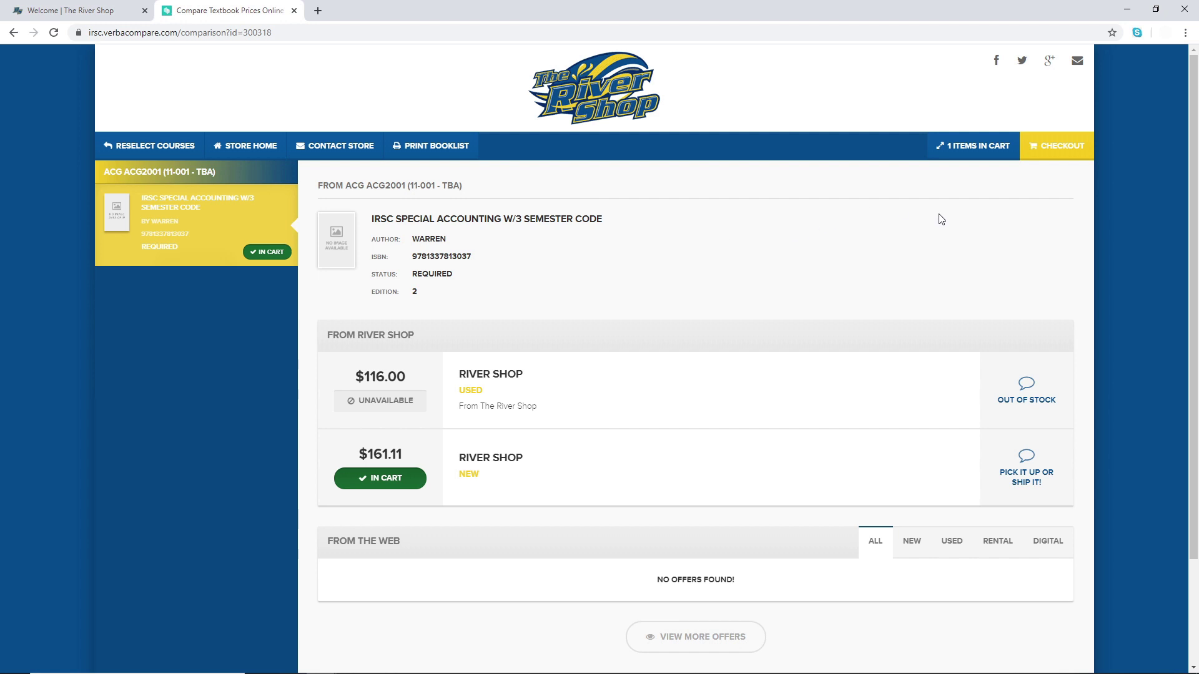
click(983, 150)
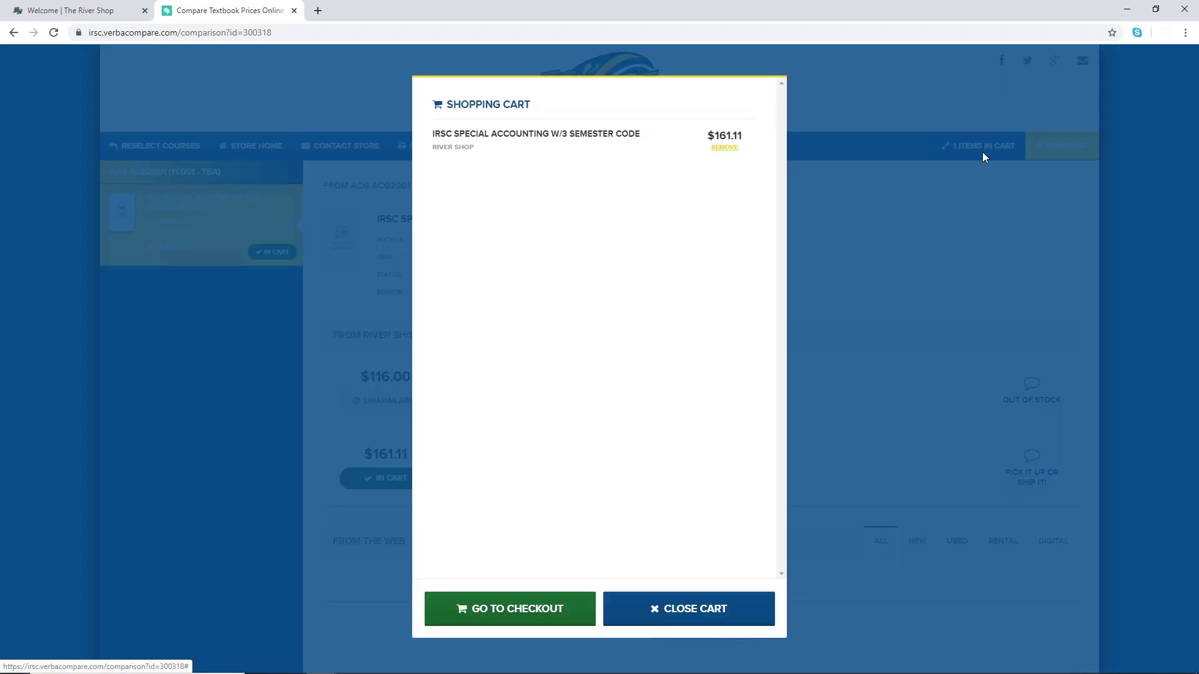
click(726, 149)
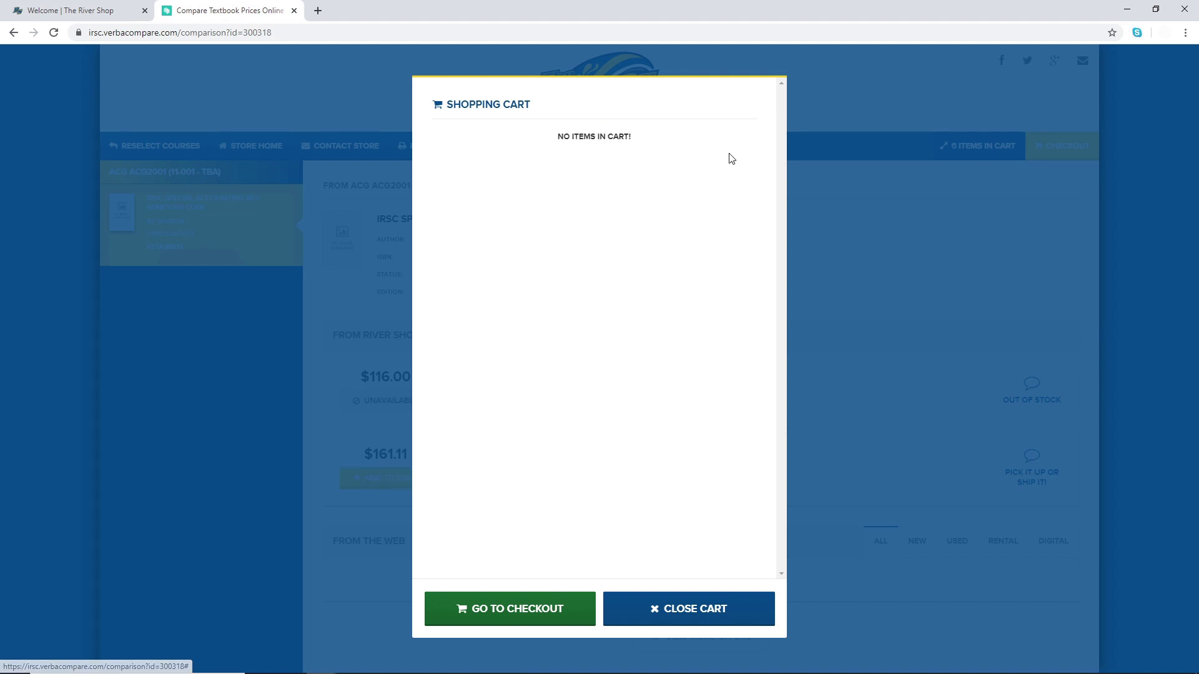
click(723, 617)
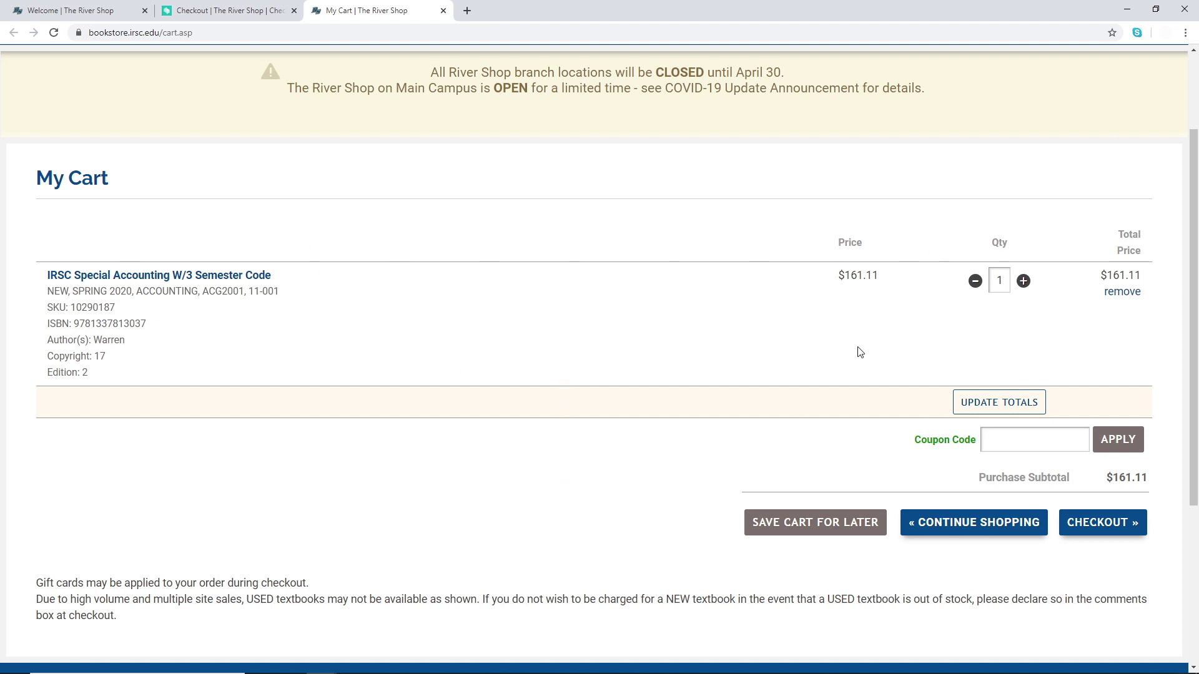
- Check out with Prefer New Unless Unavailable selected for the accounting textbook
click(1087, 527)
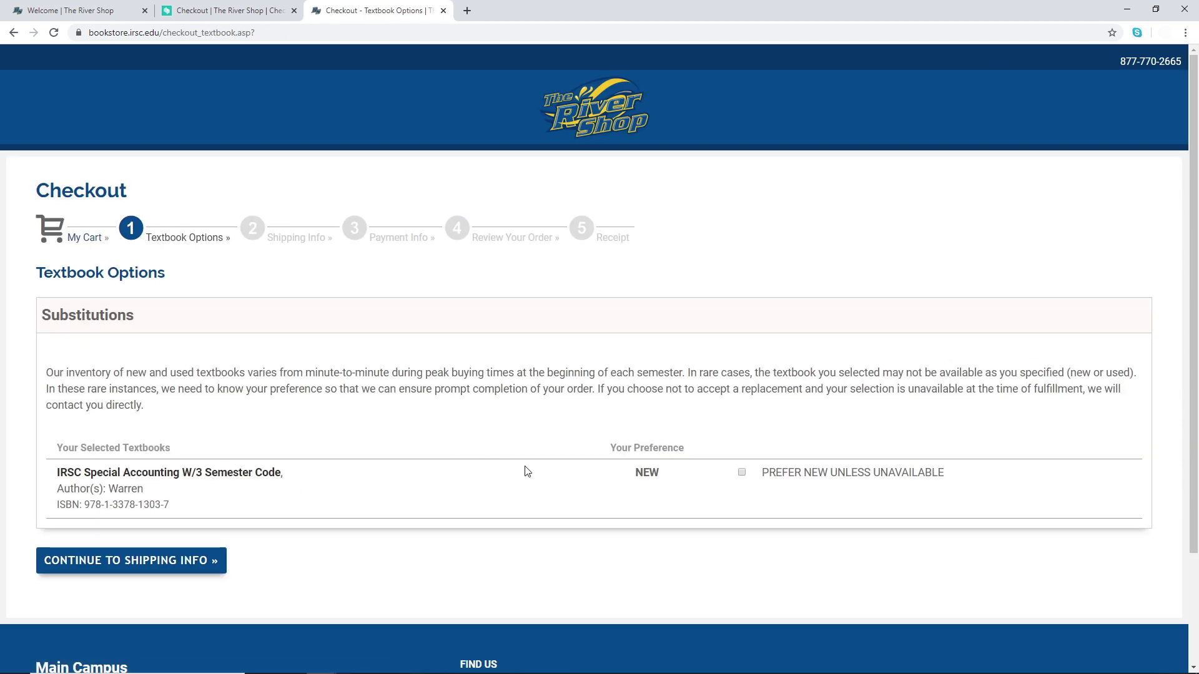
click(741, 473)
click(199, 570)
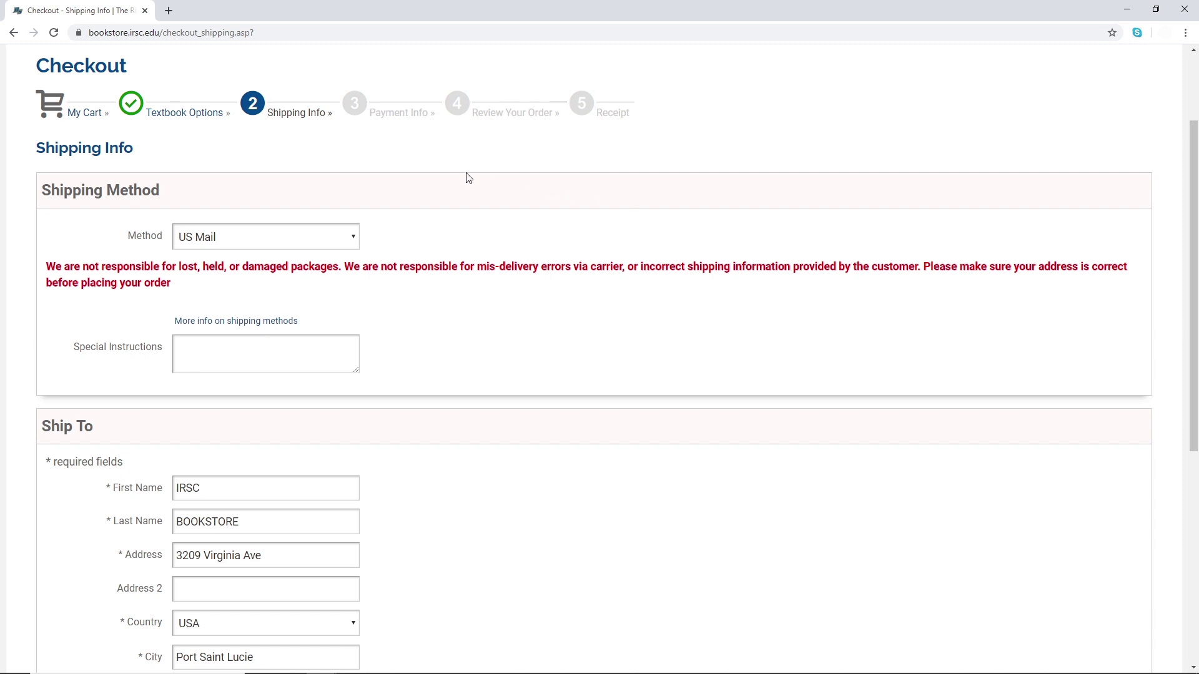
- Try US Mail, then Curbside Pick-up, as the shipping method
click(355, 240)
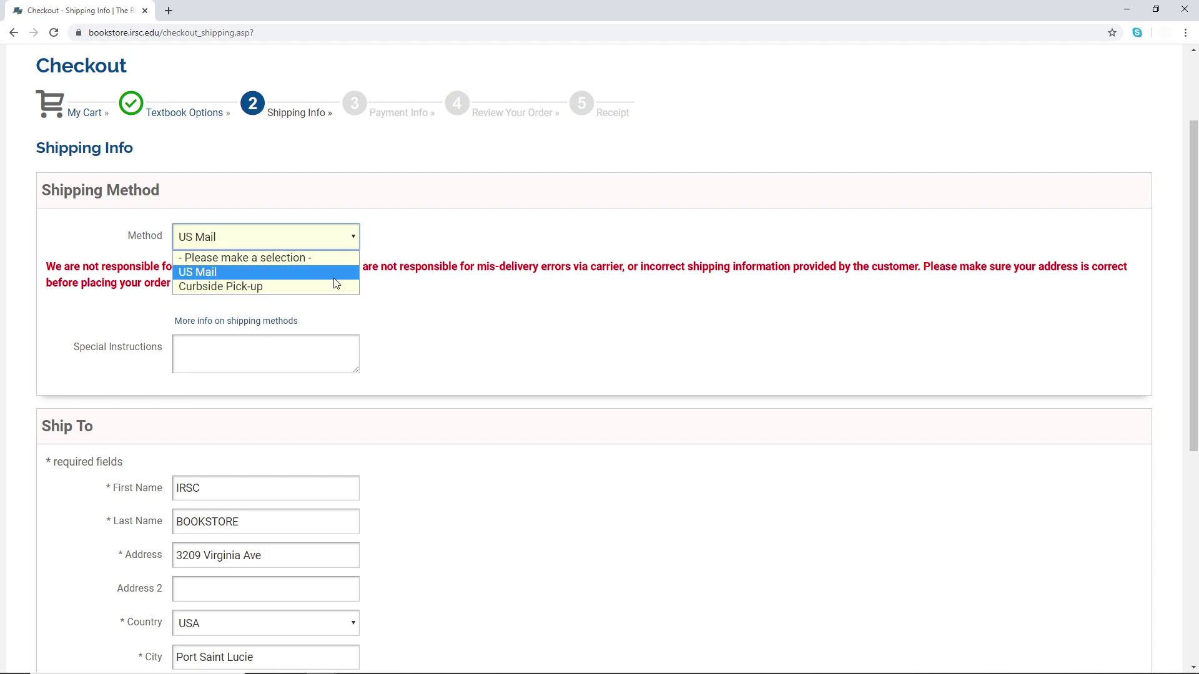
click(337, 273)
click(356, 247)
click(333, 285)
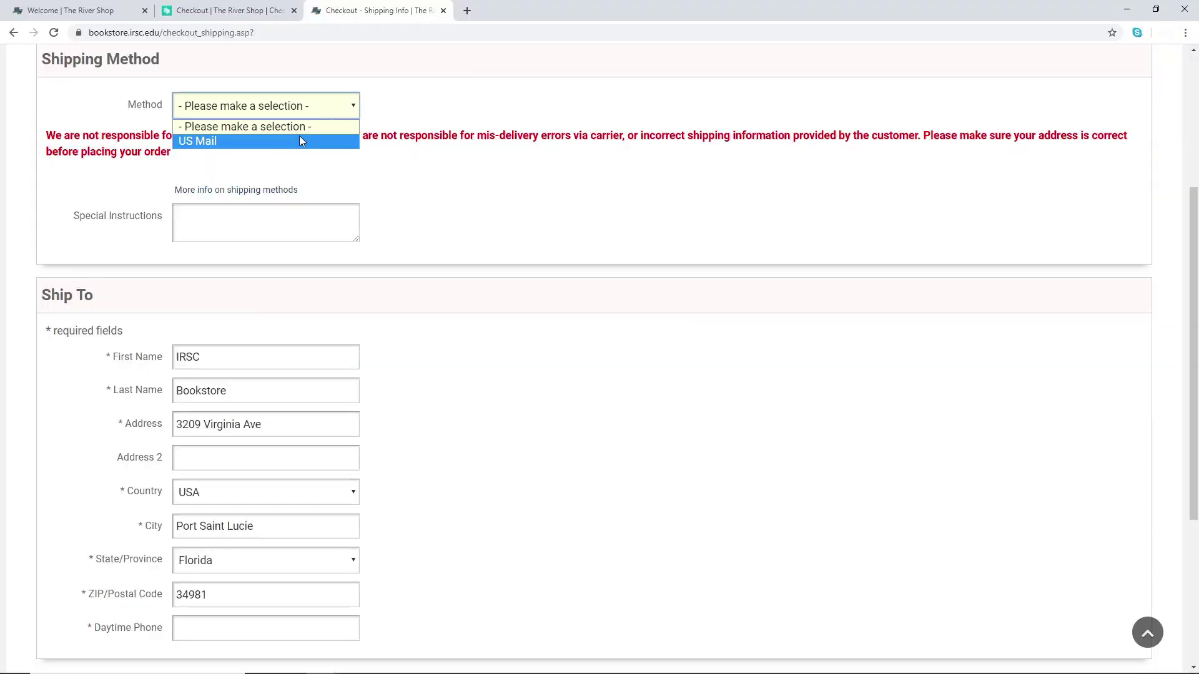
- Choose US Mail shipping and enter 'Special' as the special instructions
click(299, 141)
click(262, 217)
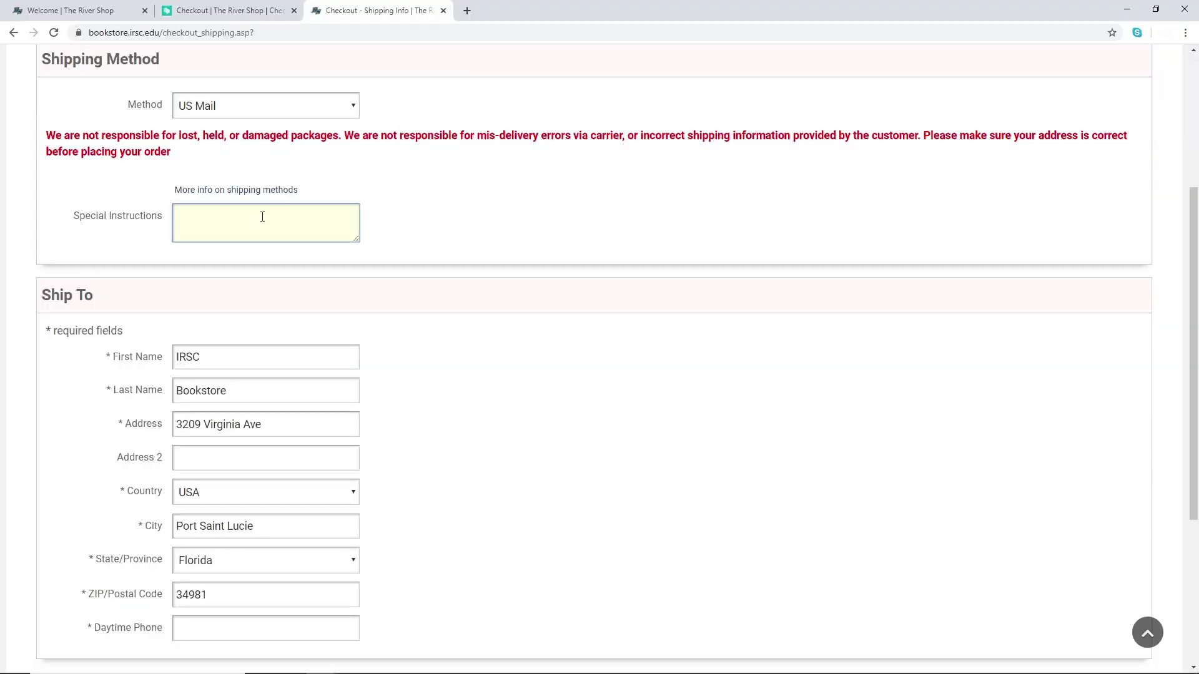
text(Special)
click(422, 233)
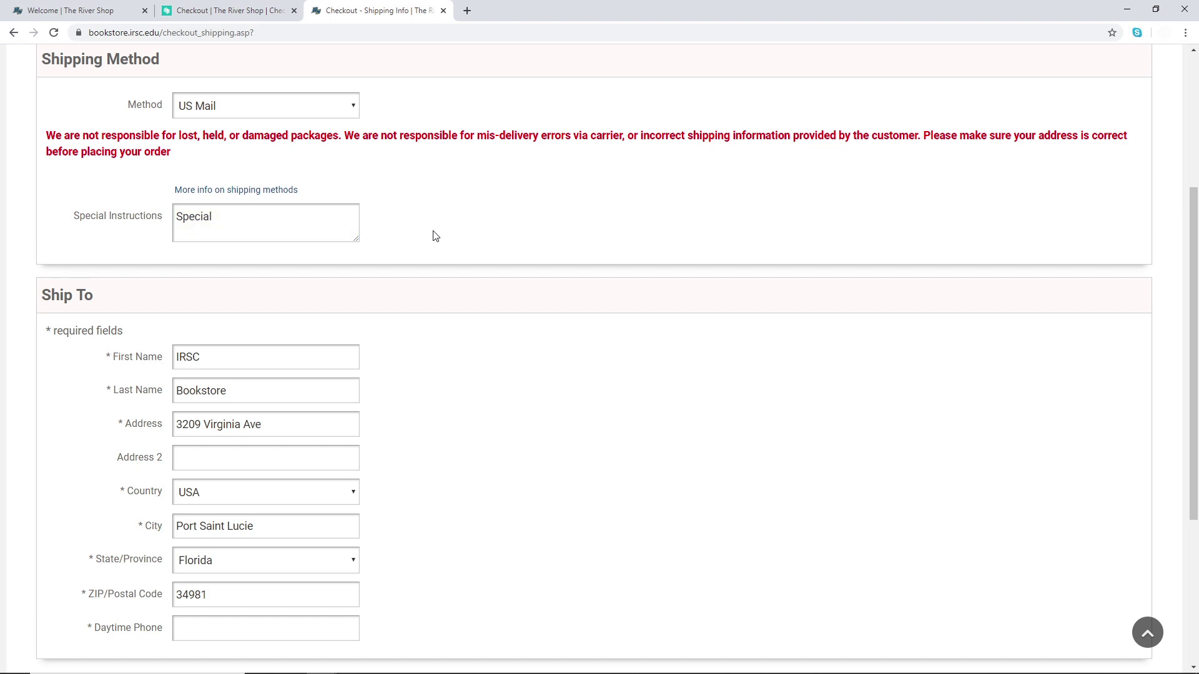
scroll(502, 316, down, 4)
scroll(503, 316, up, 2)
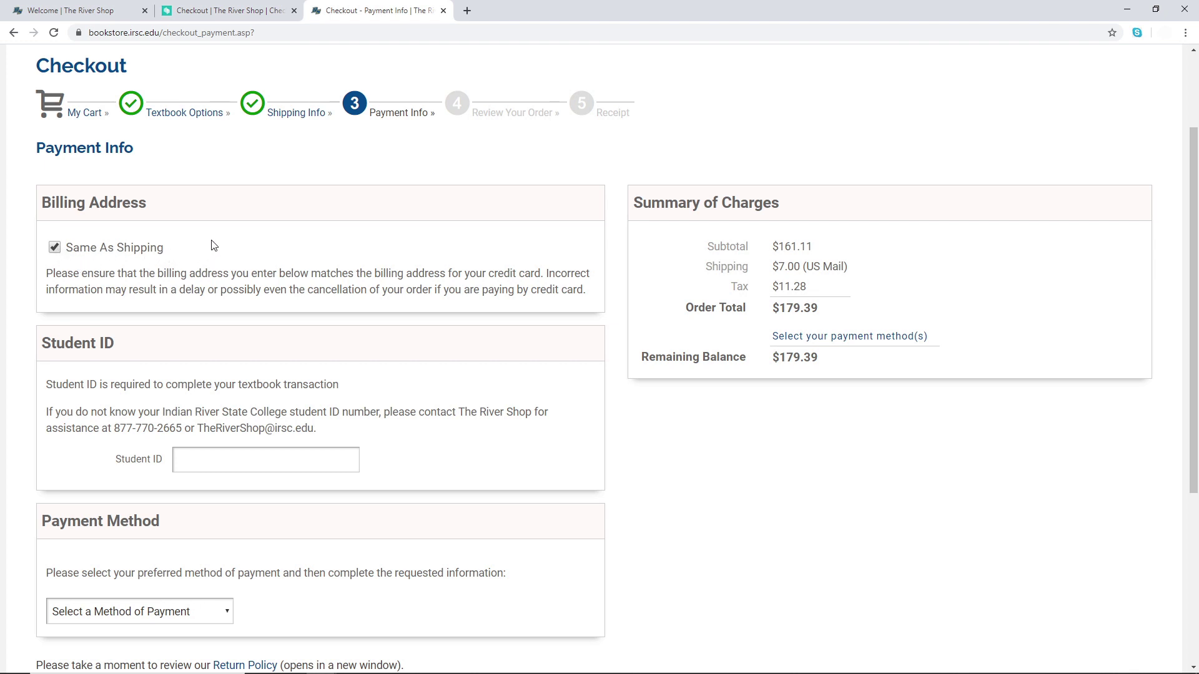
- Type a student ID, then delete the mistyped value, leaving Student ID empty
click(262, 461)
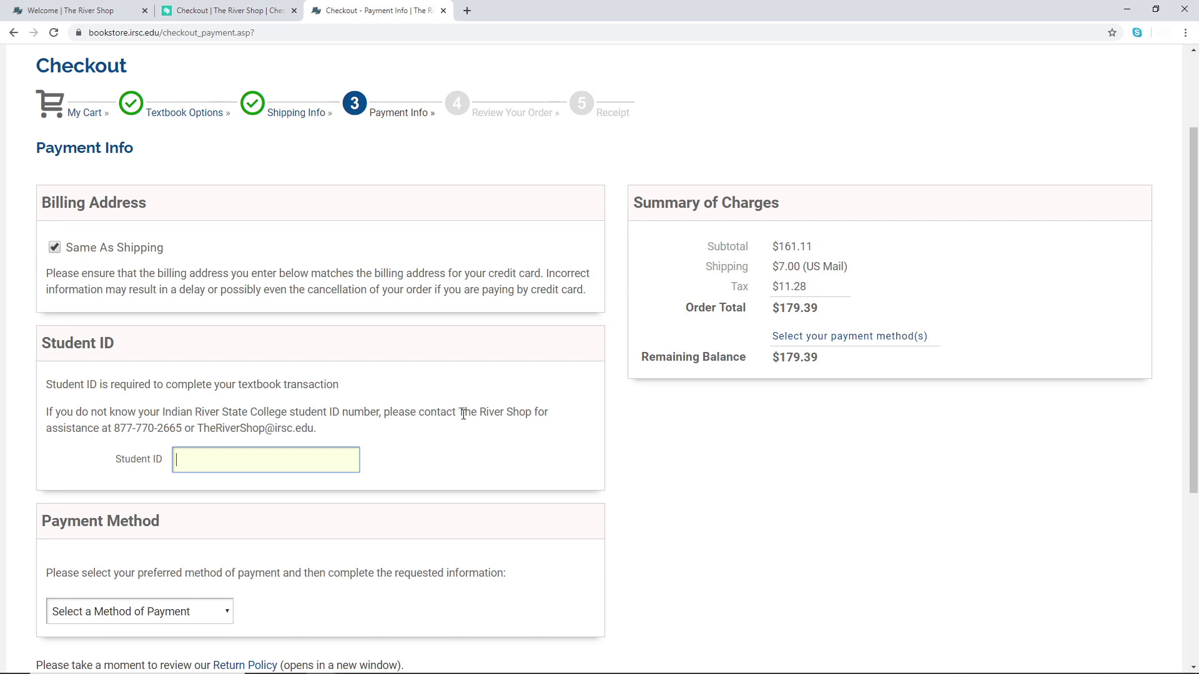
text(l)
text(55555555)
drag(248, 459, 5, 467)
key(BackSpace)
click(411, 444)
scroll(423, 439, down, 2)
- Try FinAid/Scholarship/3rd Party, then settle on CREDIT CARD as the payment method
click(208, 482)
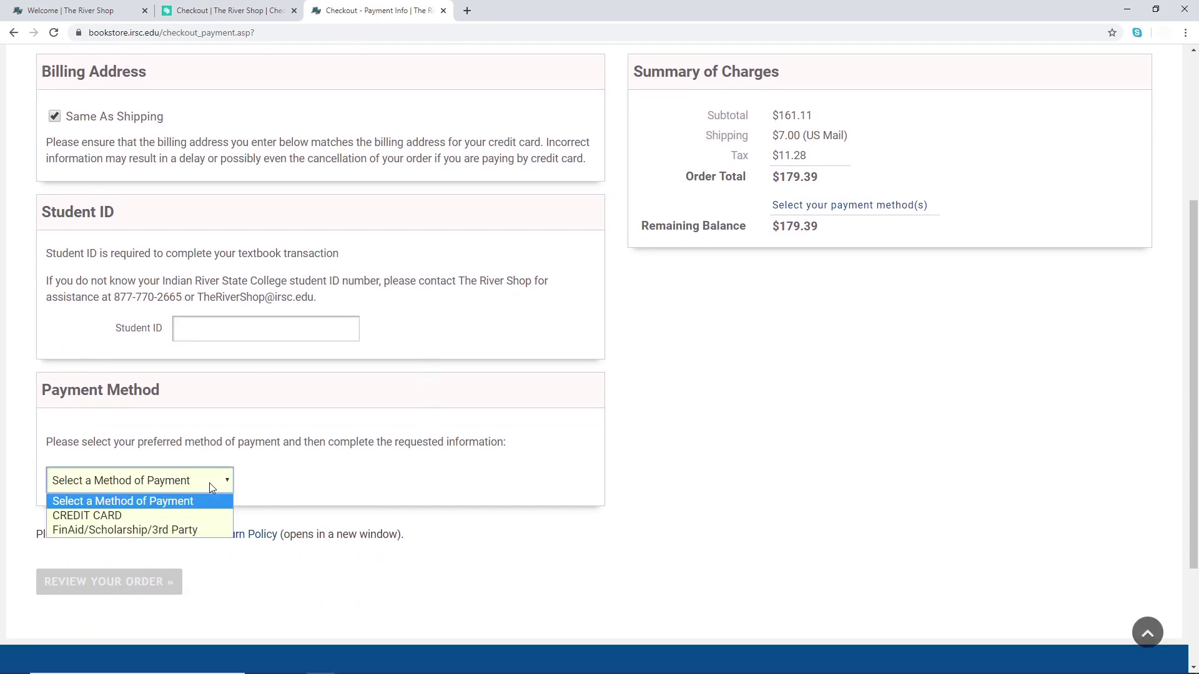
click(175, 514)
click(175, 490)
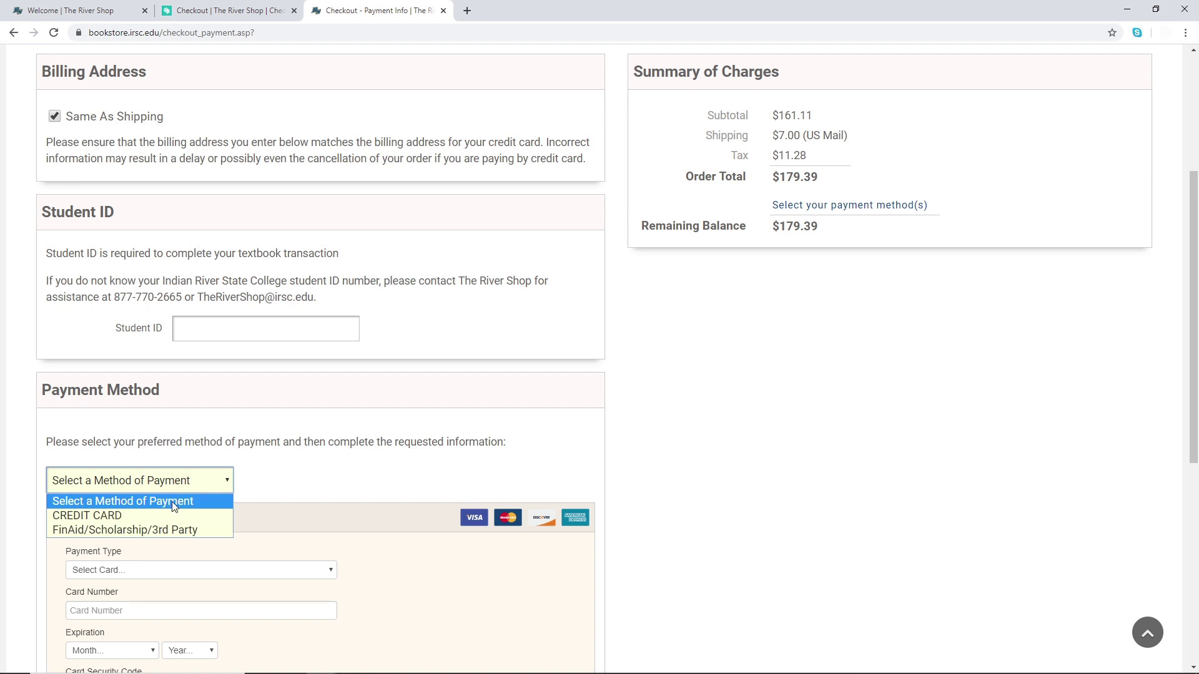
click(163, 527)
scroll(292, 460, down, 1)
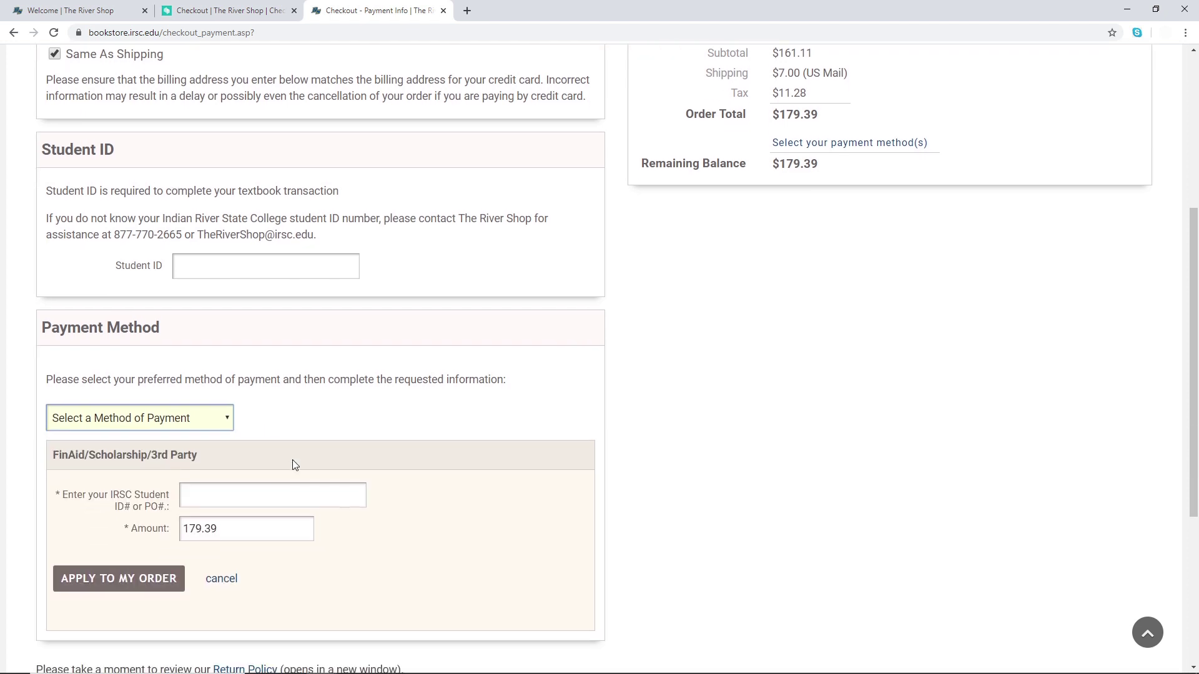
click(196, 423)
click(175, 450)
scroll(320, 408, down, 2)
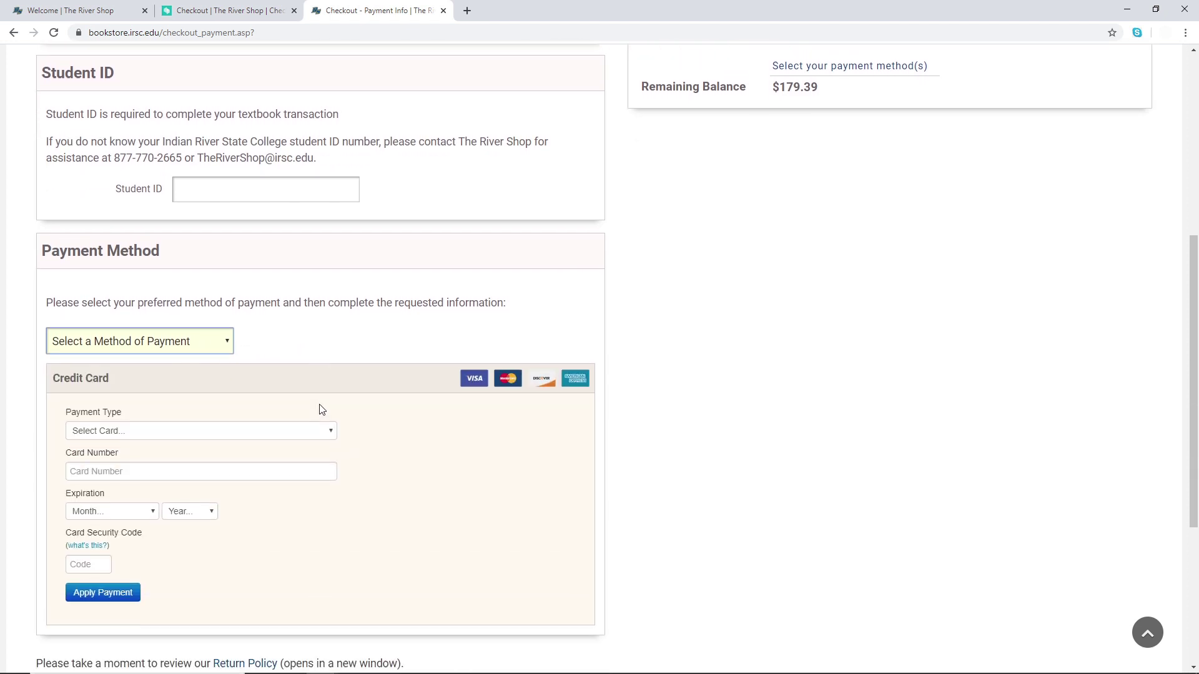
scroll(320, 409, up, 1)
scroll(320, 409, down, 1)
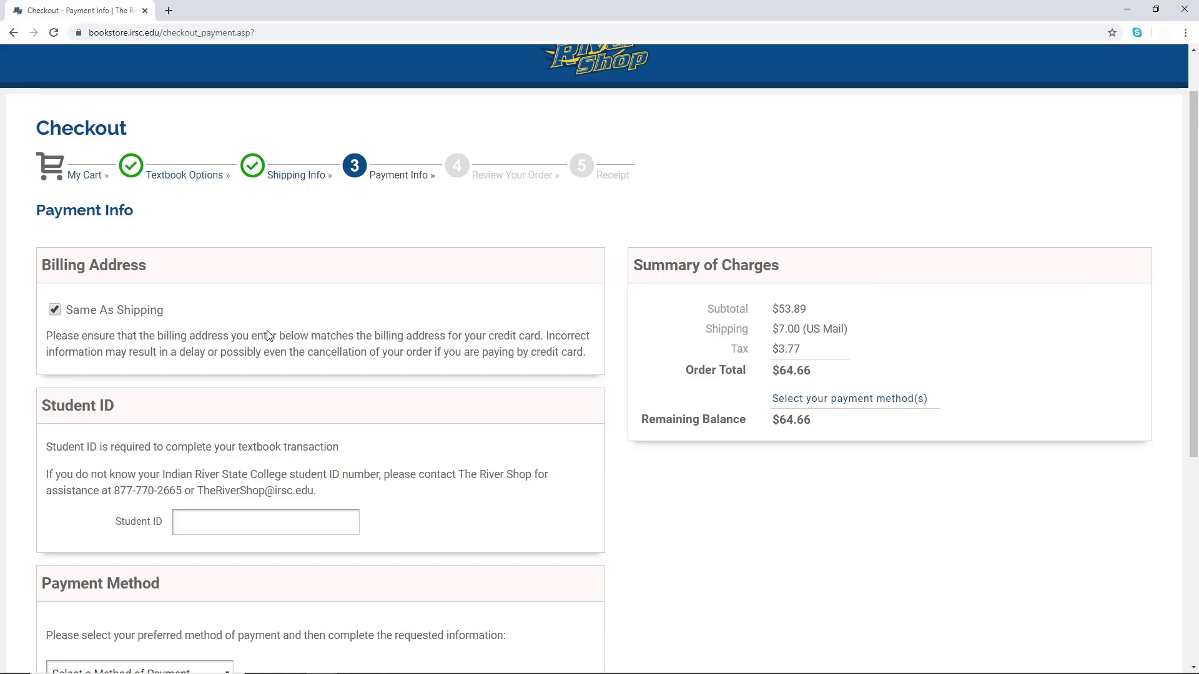
- Enter the student's ID number in the Student ID field
click(247, 519)
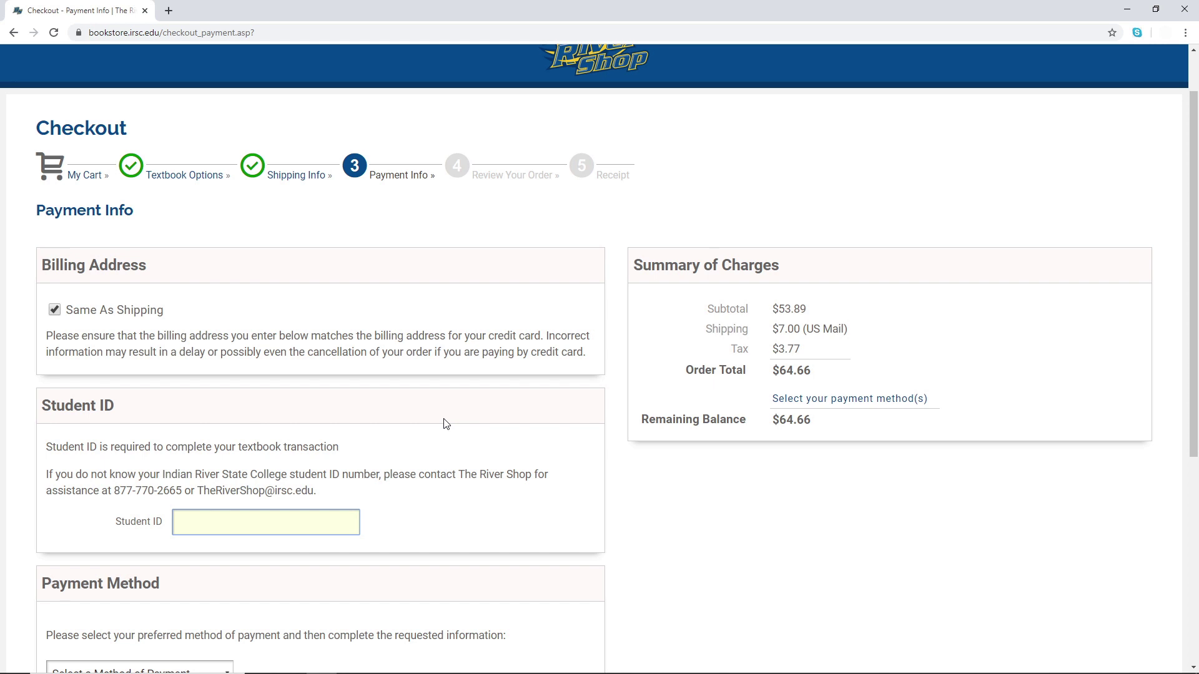
text(T00102345)
click(483, 476)
scroll(484, 477, down, 2)
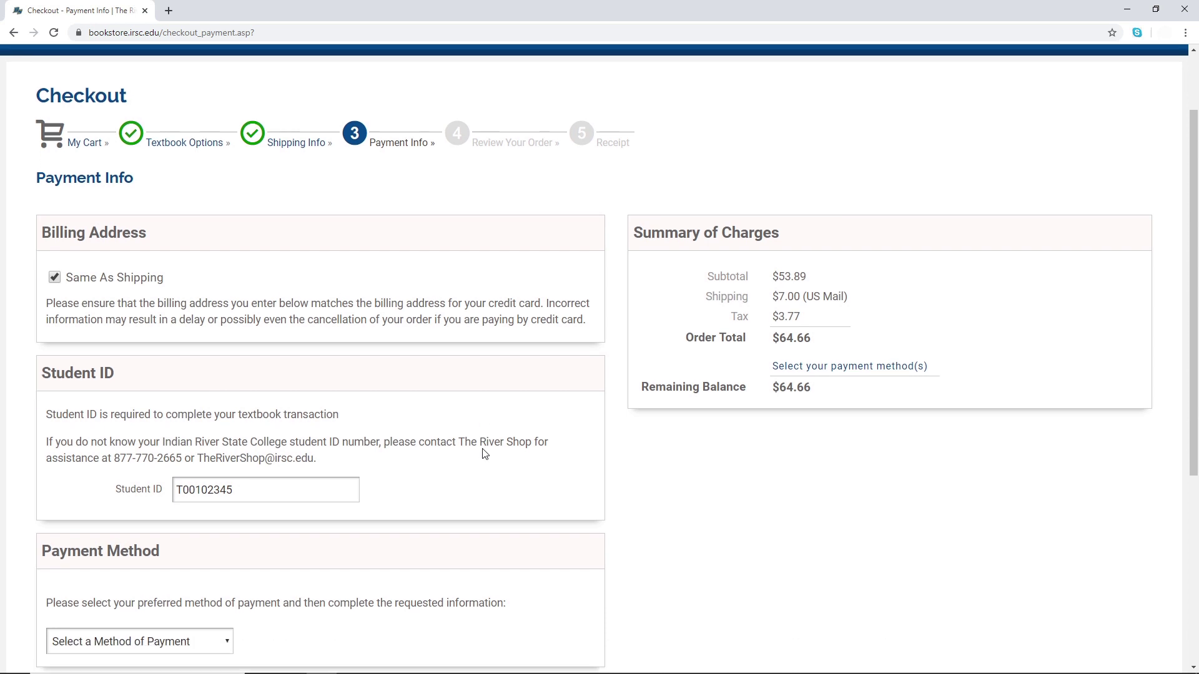
- Choose CREDIT CARD to pay the full $64.66
click(210, 541)
scroll(345, 468, down, 1)
click(218, 484)
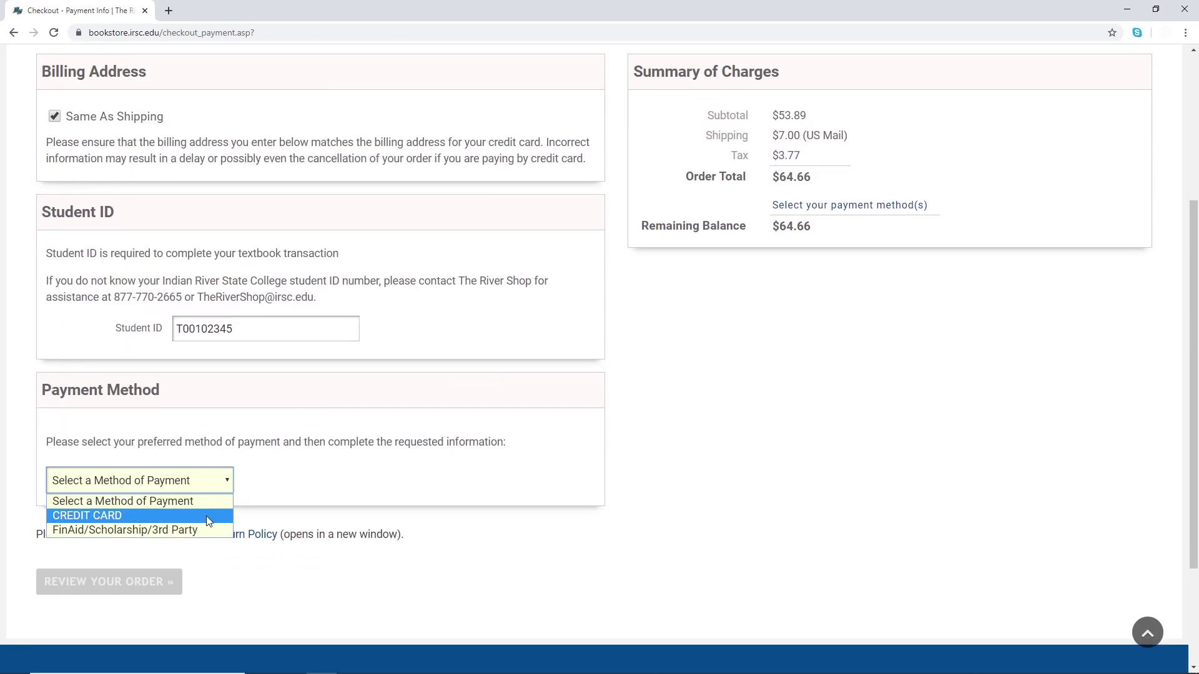
scroll(394, 434, down, 3)
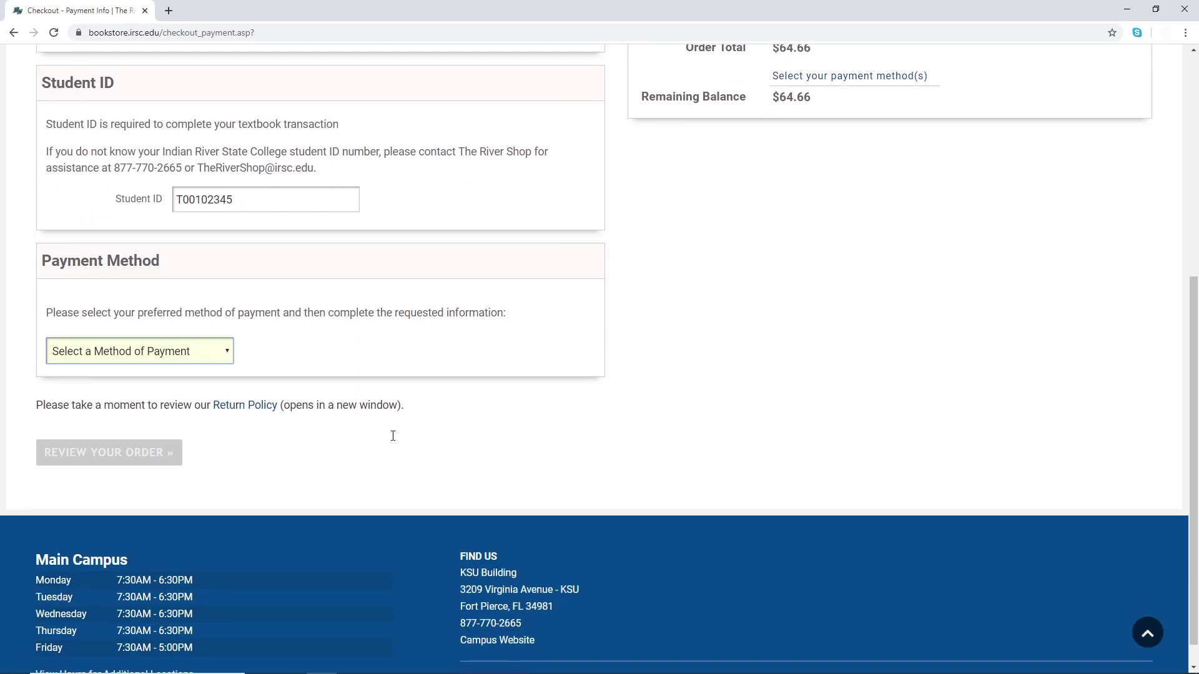
scroll(387, 399, up, 1)
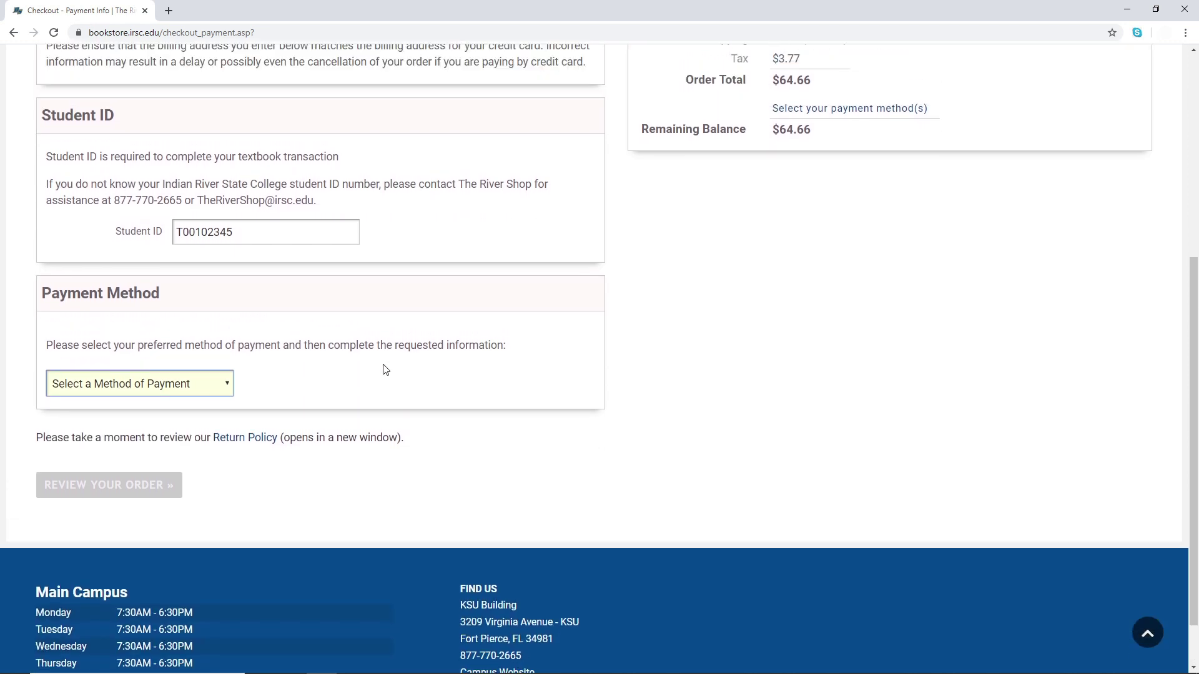
click(213, 384)
click(182, 419)
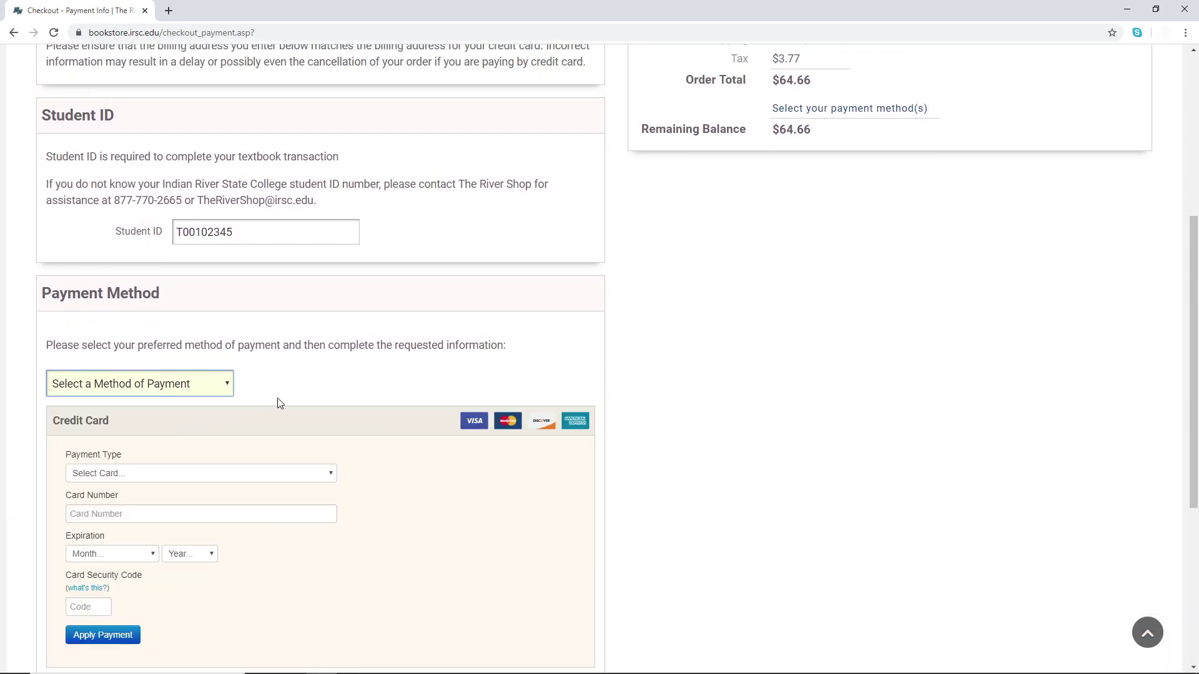
scroll(335, 406, down, 2)
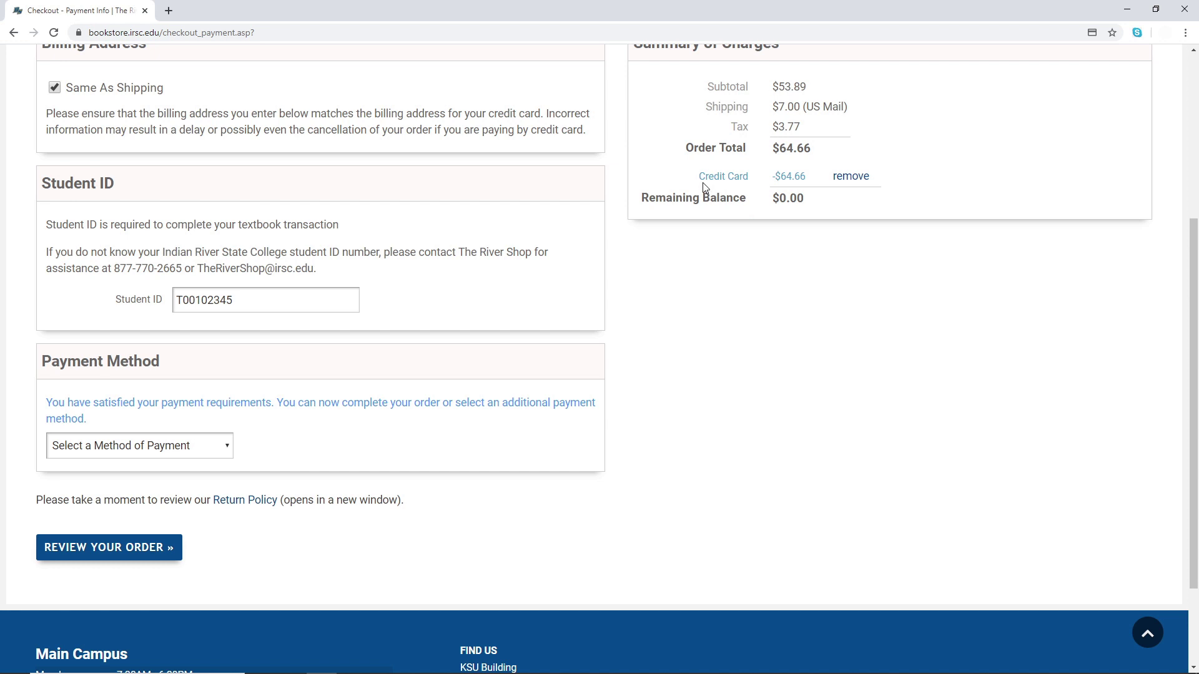
- Add FinAid/Scholarship/3rd Party as a second payment alongside the $64.66 credit card charge
drag(687, 180, 810, 179)
click(766, 259)
click(168, 446)
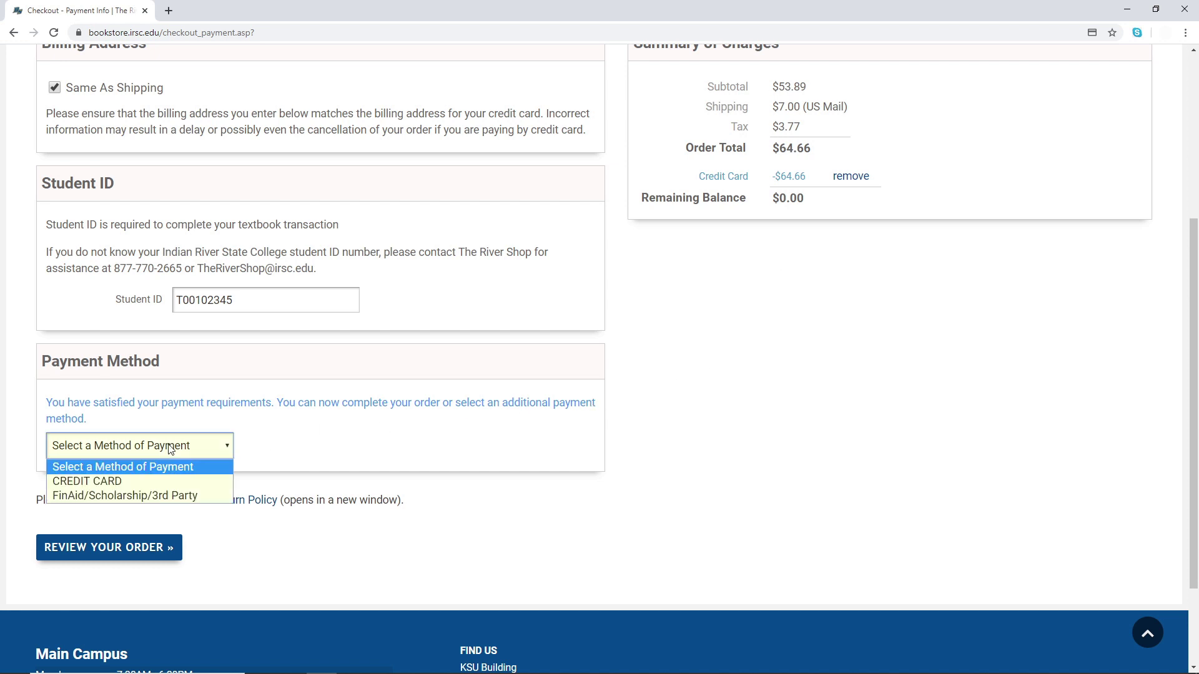
click(161, 498)
scroll(362, 469, down, 1)
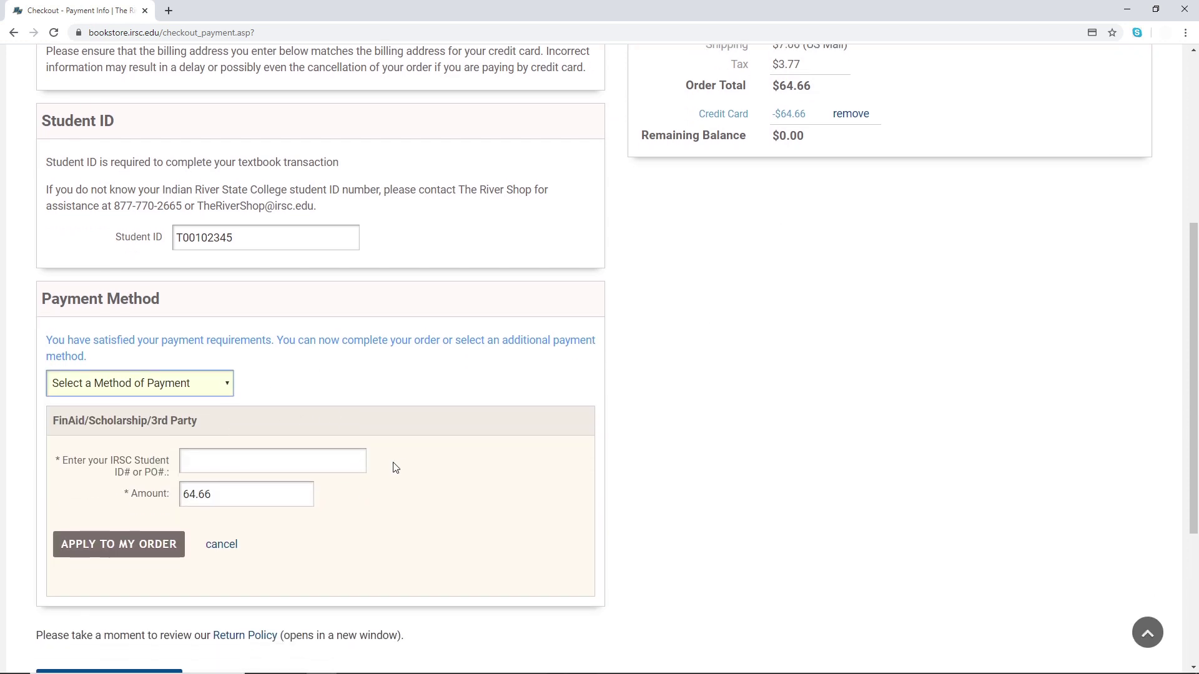
- Enter the student ID and apply 57.66 in financial aid to the order
key(Tab)
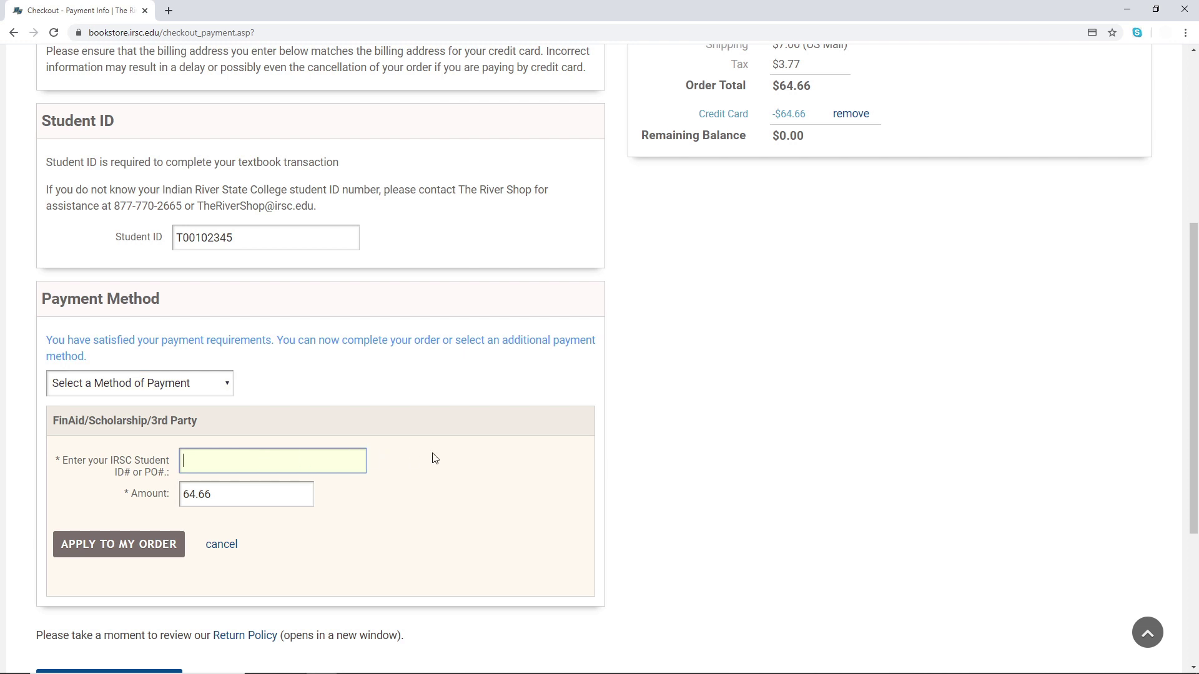
text(T00102345)
click(436, 459)
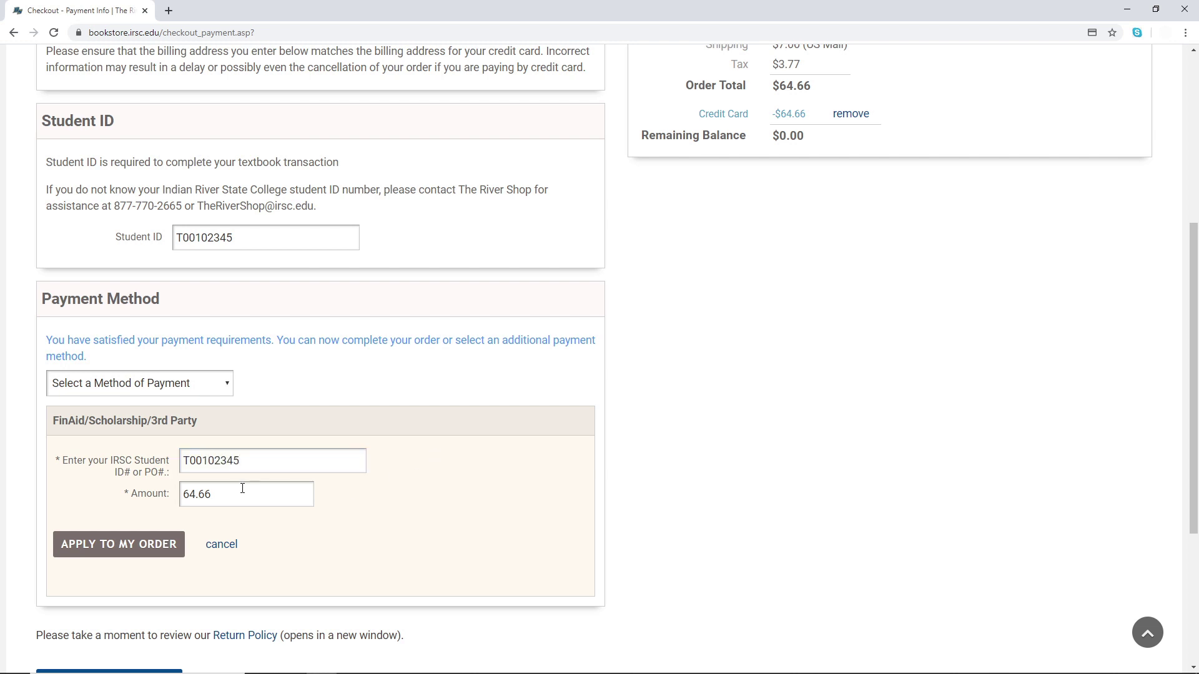
drag(211, 493, 171, 490)
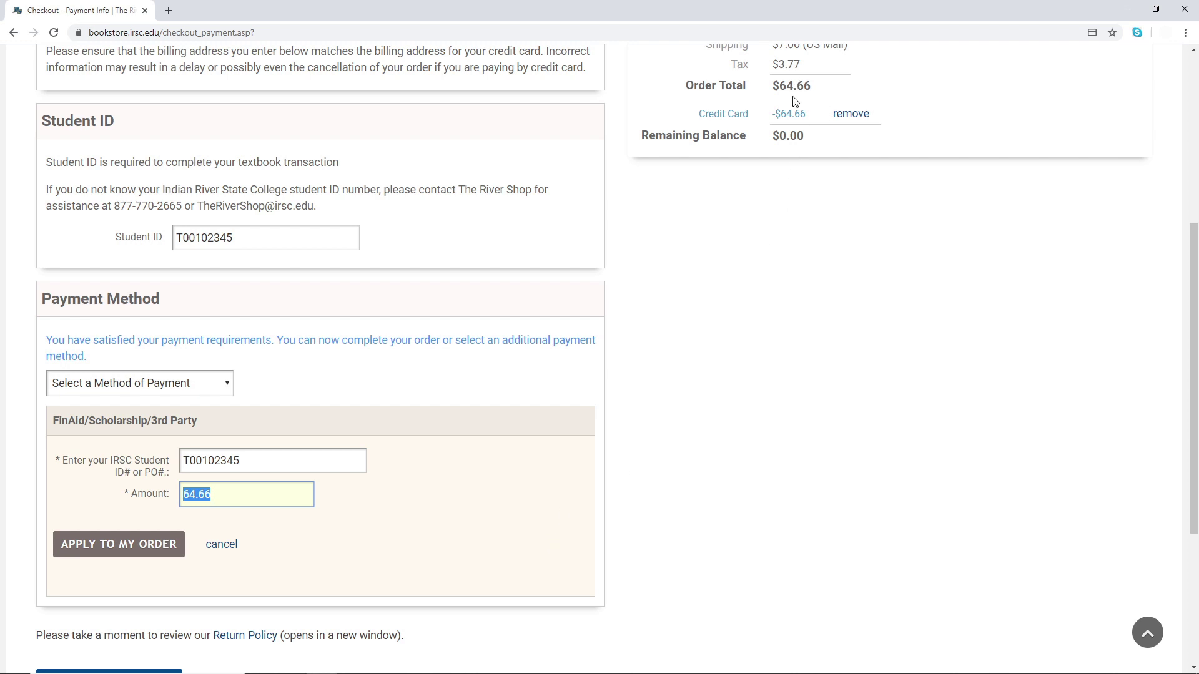
scroll(841, 233, up, 1)
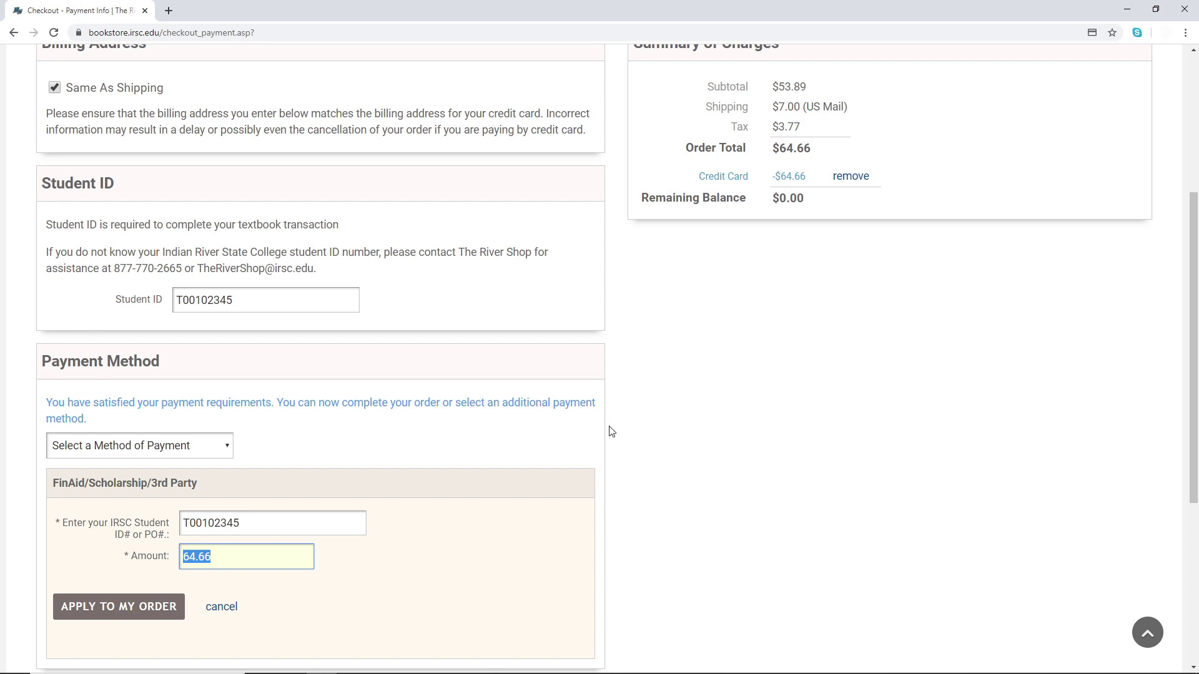
text(57.66)
click(138, 607)
scroll(812, 481, up, 2)
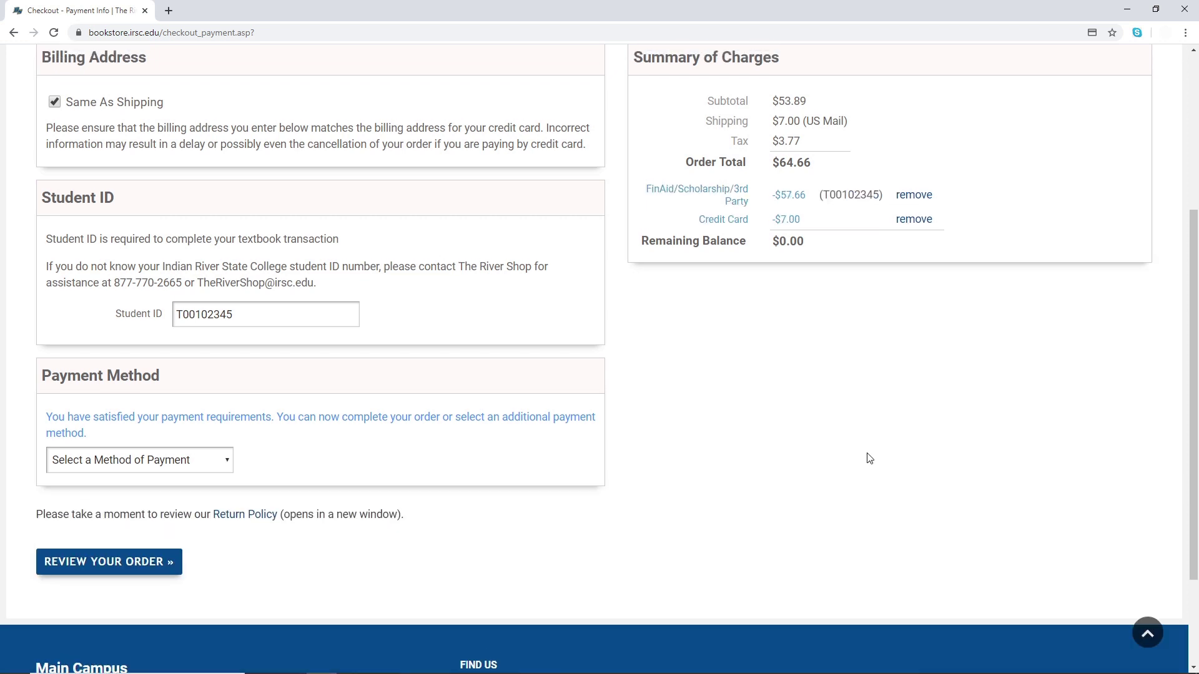
scroll(863, 463, down, 1)
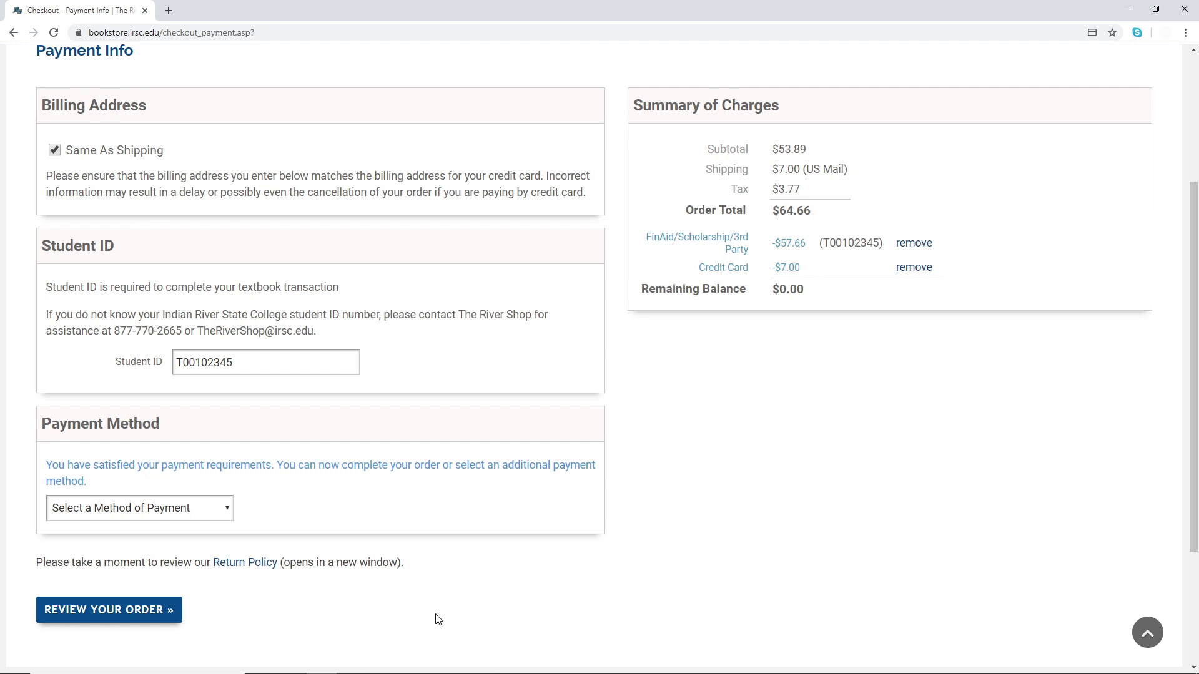
- Open the order review and check the $57.66 financial aid plus $7.00 card split totalling $64.66
click(170, 613)
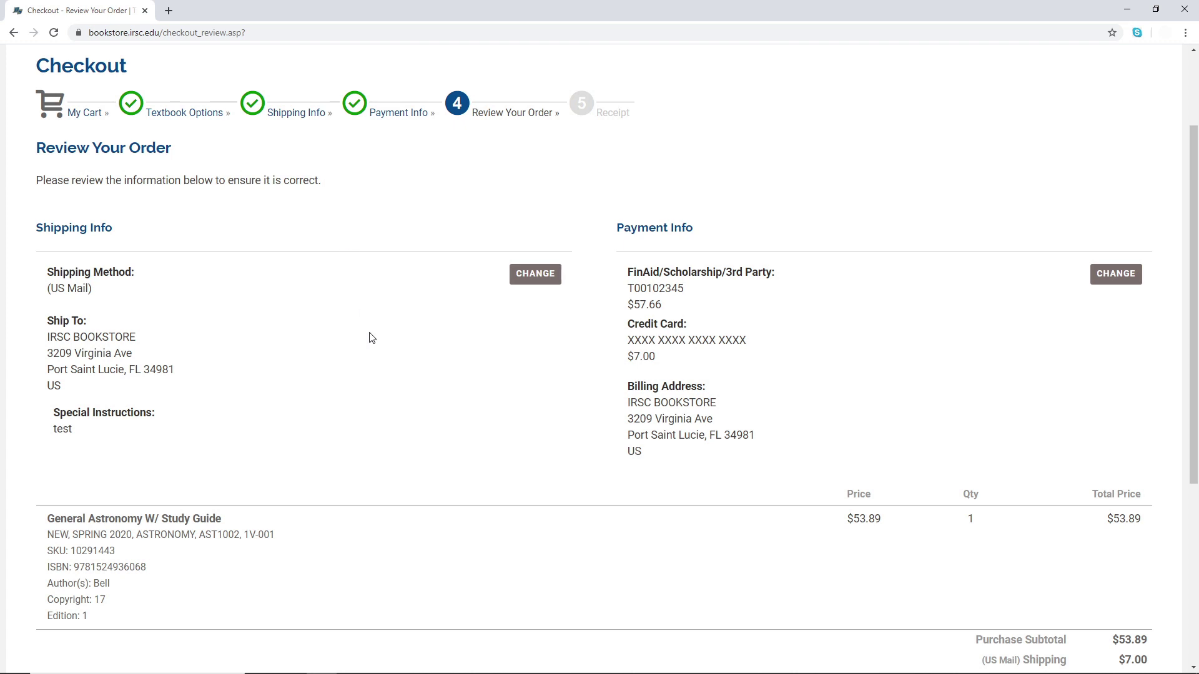
scroll(470, 372, down, 1)
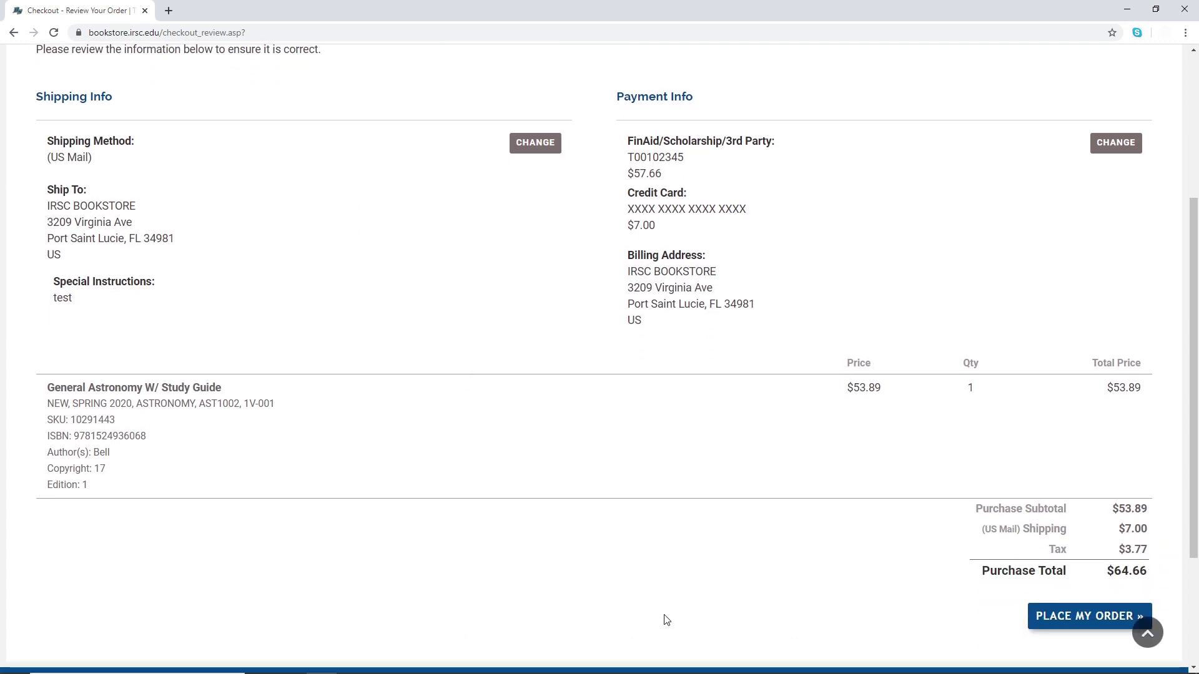
scroll(669, 600, down, 1)
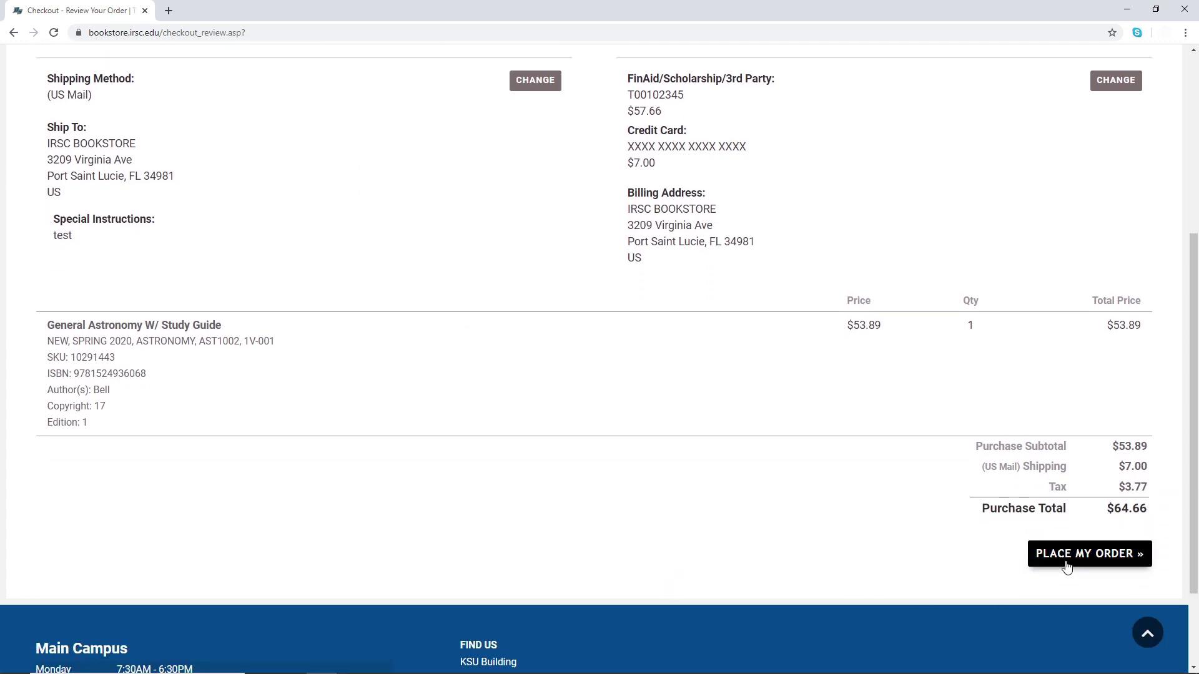